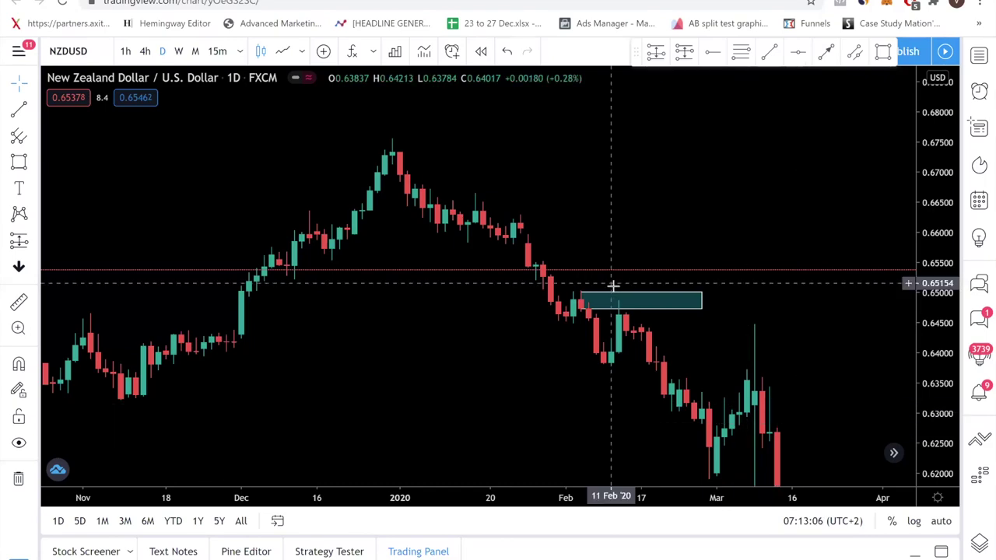
# Draw one rectangle below the January swing lows, about 0.6594–0.6577, and another above the mid-January swing high, about 0.6679–0.6659.
pyautogui.moveTo(935, 312); pyautogui.dragTo(935, 273)
pyautogui.moveTo(819, 273); pyautogui.dragTo(698, 329)
pyautogui.moveTo(871, 355); pyautogui.dragTo(770, 418)
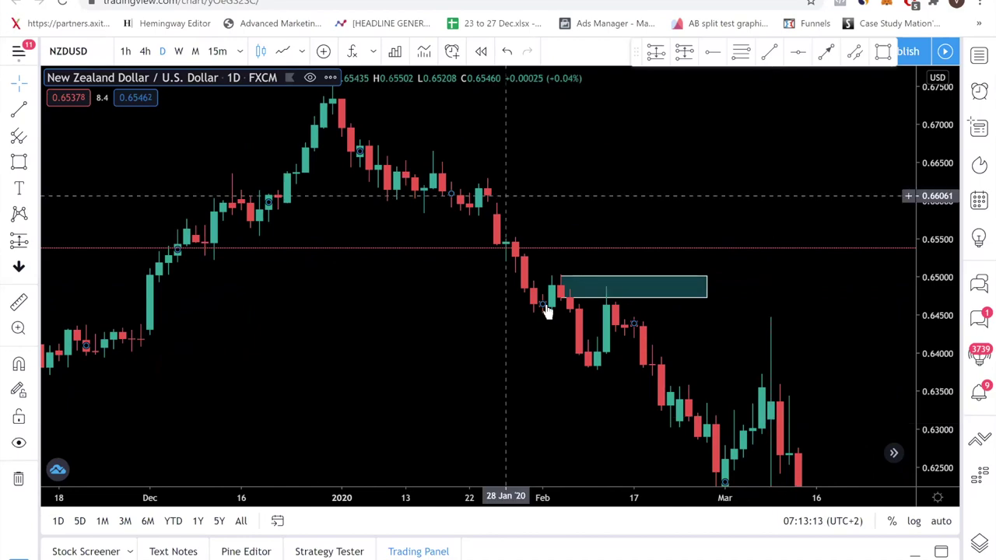
pyautogui.hscroll(-3, 553, 185)
pyautogui.click(19, 164)
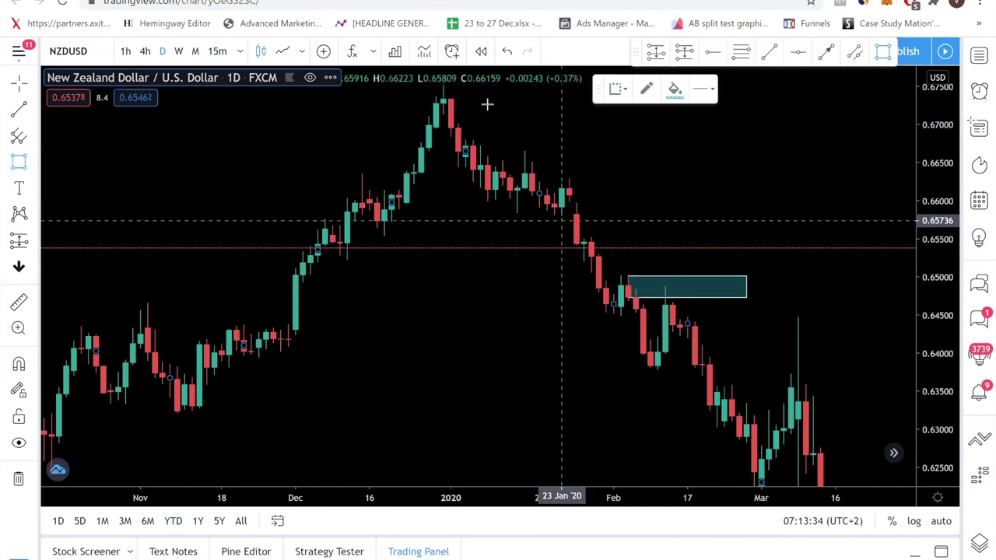
pyautogui.moveTo(478, 205); pyautogui.dragTo(528, 219)
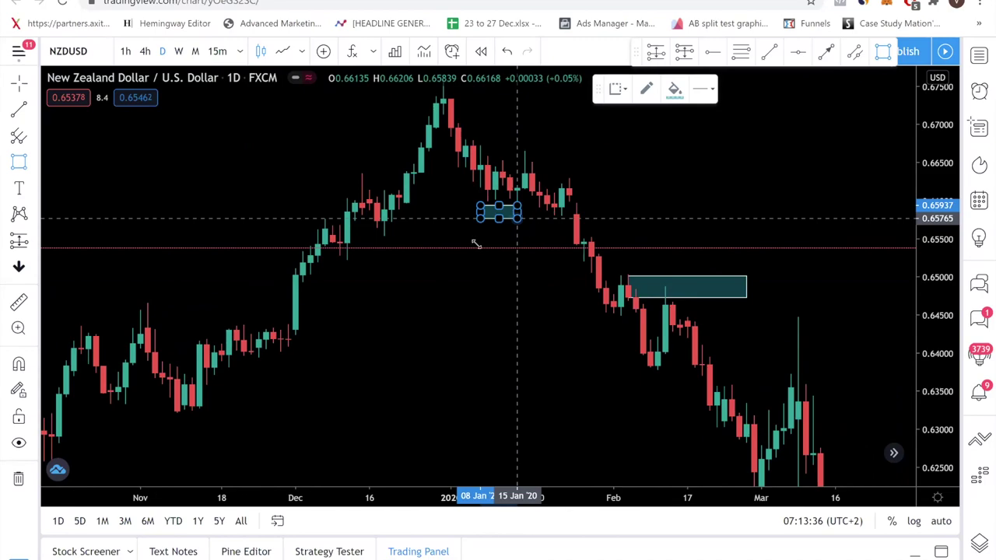
pyautogui.click(19, 161)
pyautogui.moveTo(509, 141); pyautogui.dragTo(569, 155)
# Draw a rectangle at the early-February low, about 0.6469–0.6441, and shrink the existing zone above the early-February high to about 0.6524–0.6493.
pyautogui.click(18, 161)
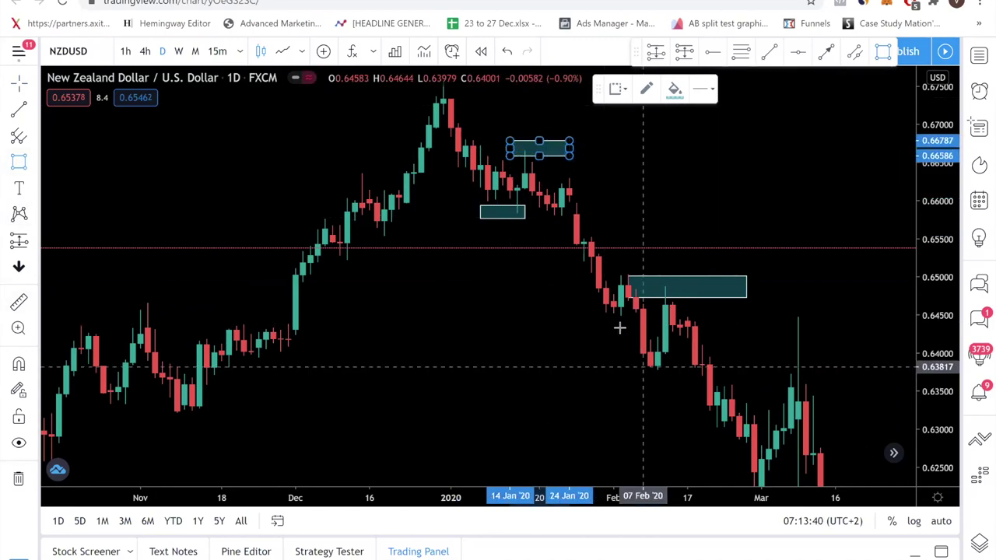
pyautogui.moveTo(591, 301); pyautogui.dragTo(621, 321)
pyautogui.click(644, 292)
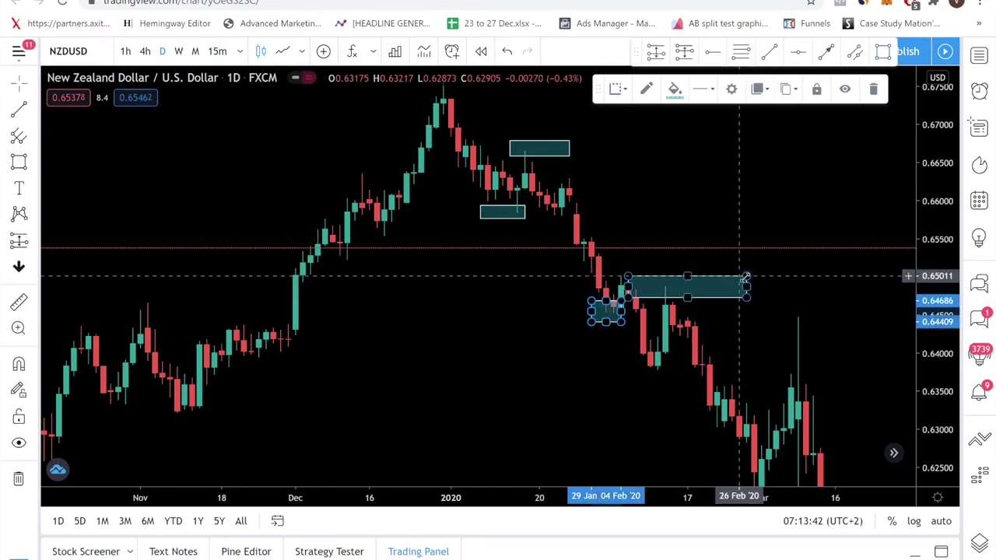
pyautogui.moveTo(595, 269); pyautogui.dragTo(635, 283)
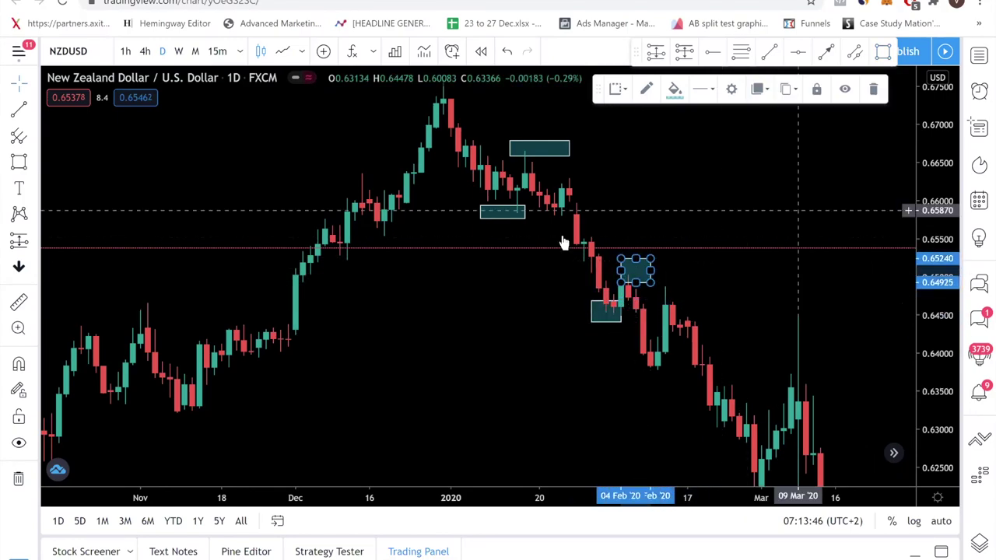
pyautogui.click(564, 241)
pyautogui.click(494, 212)
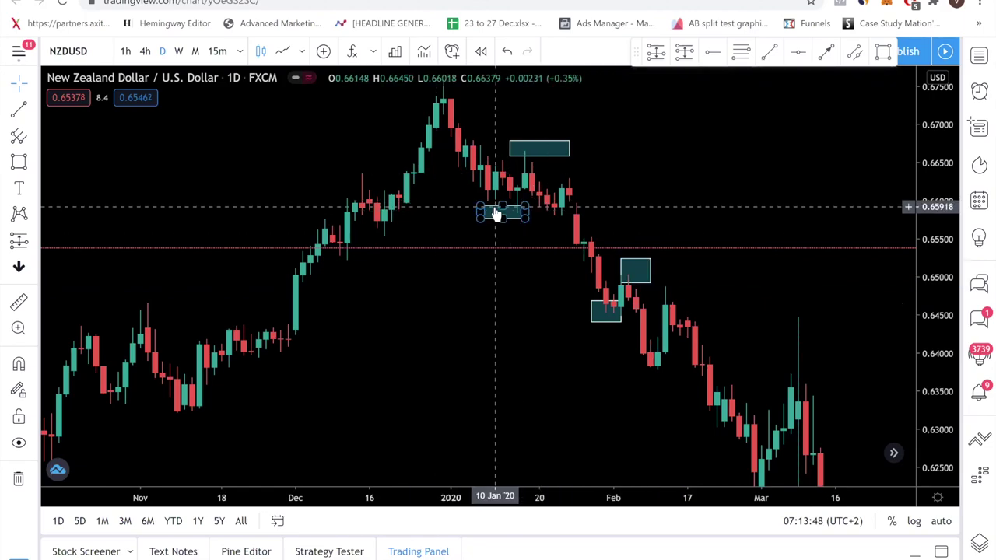
pyautogui.click(539, 154)
pyautogui.click(651, 263)
pyautogui.click(656, 378)
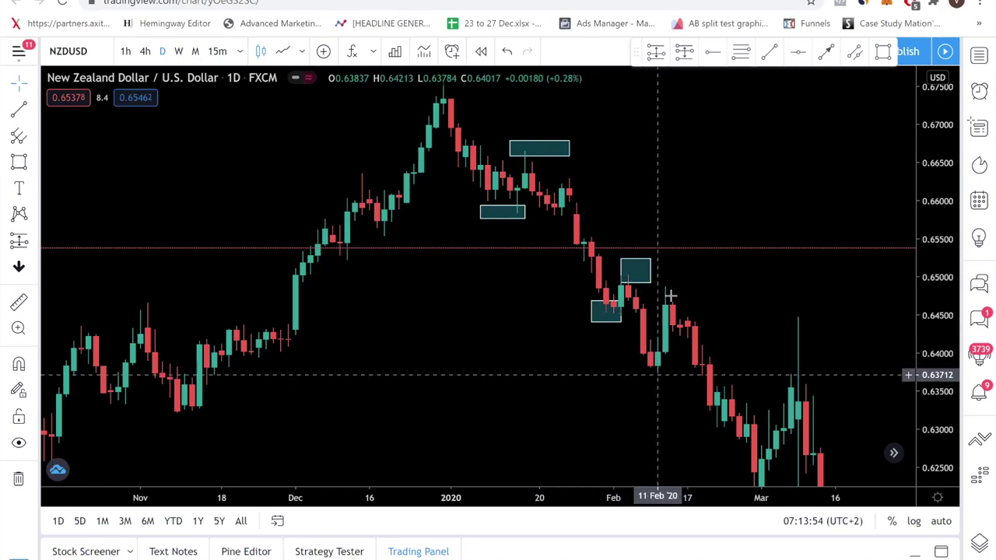
pyautogui.click(642, 270)
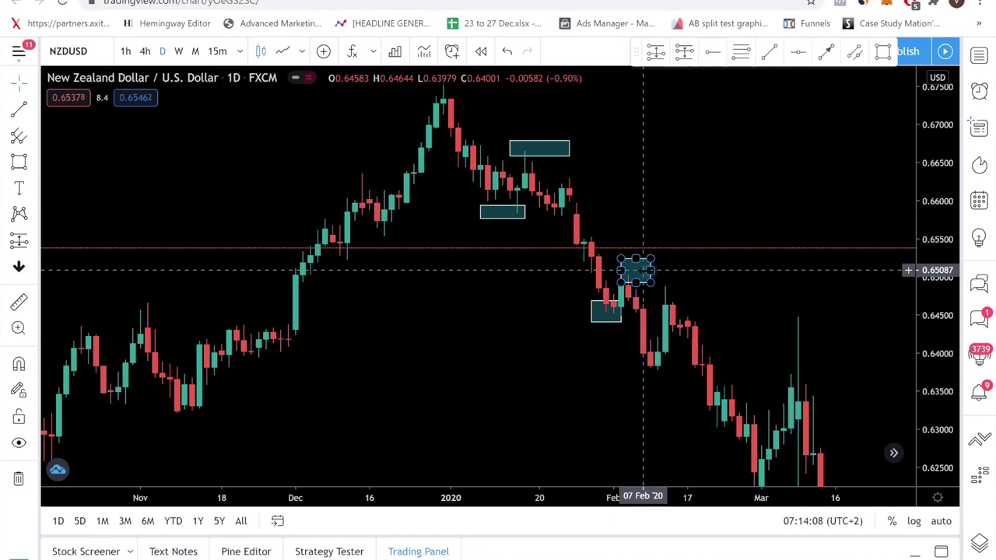
pyautogui.press('Escape')
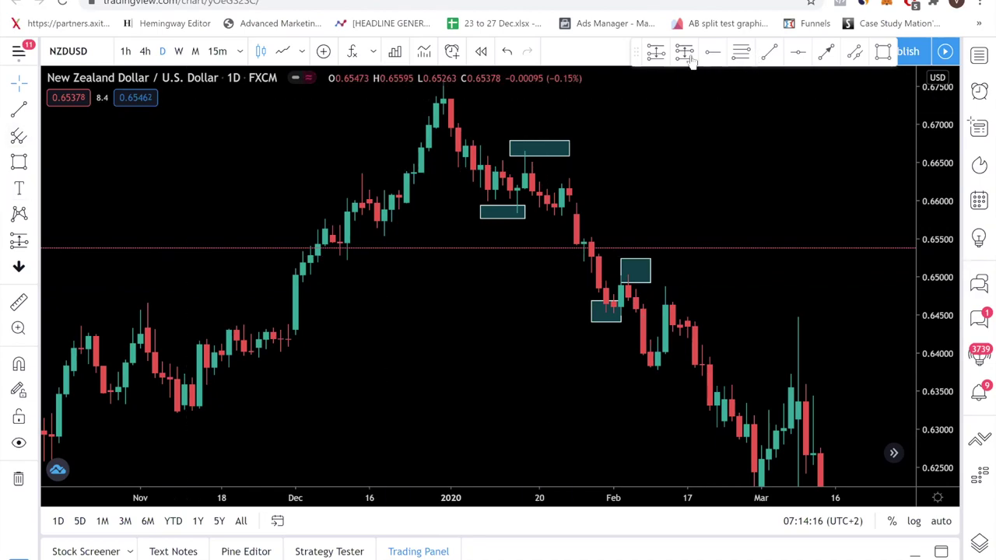
# Place a horizontal line at about 0.66099 along the January support level.
pyautogui.click(797, 51)
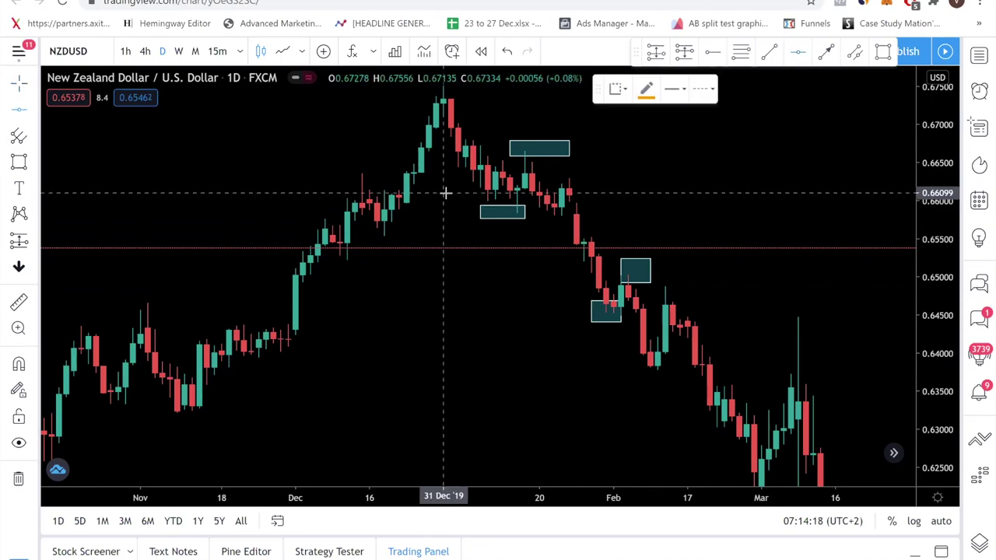
pyautogui.click(478, 193)
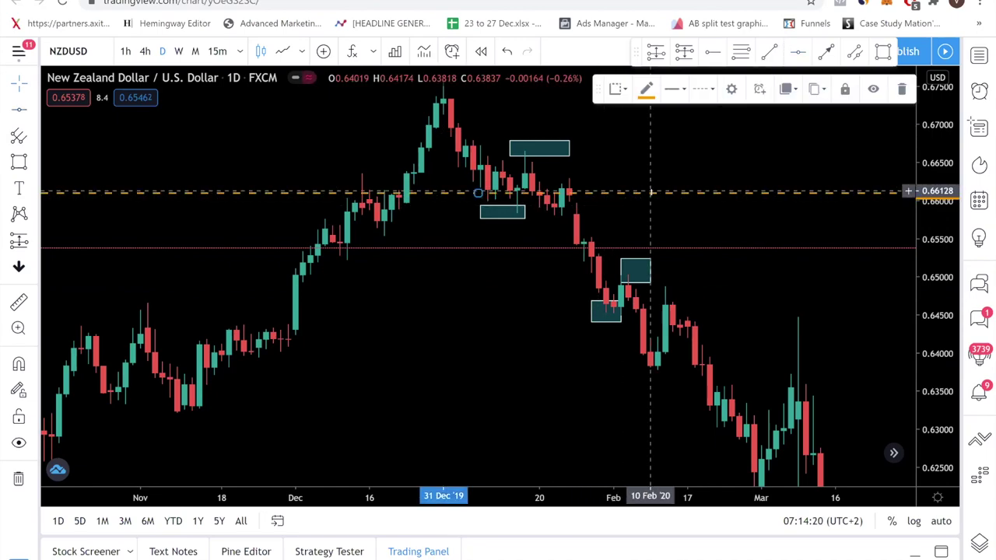
pyautogui.click(642, 198)
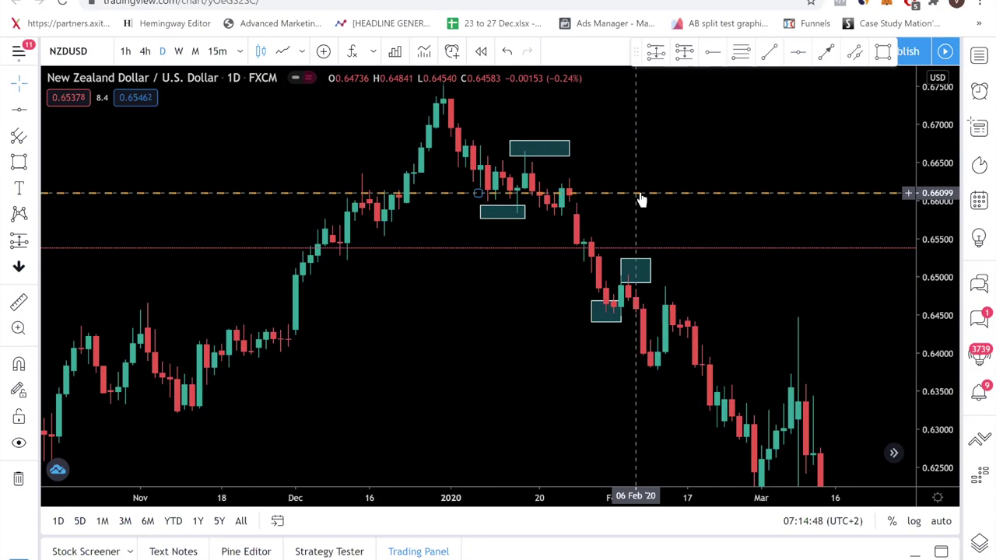
# Delete all four rectangles marking the January and early-February swing highs and lows.
pyautogui.click(618, 309)
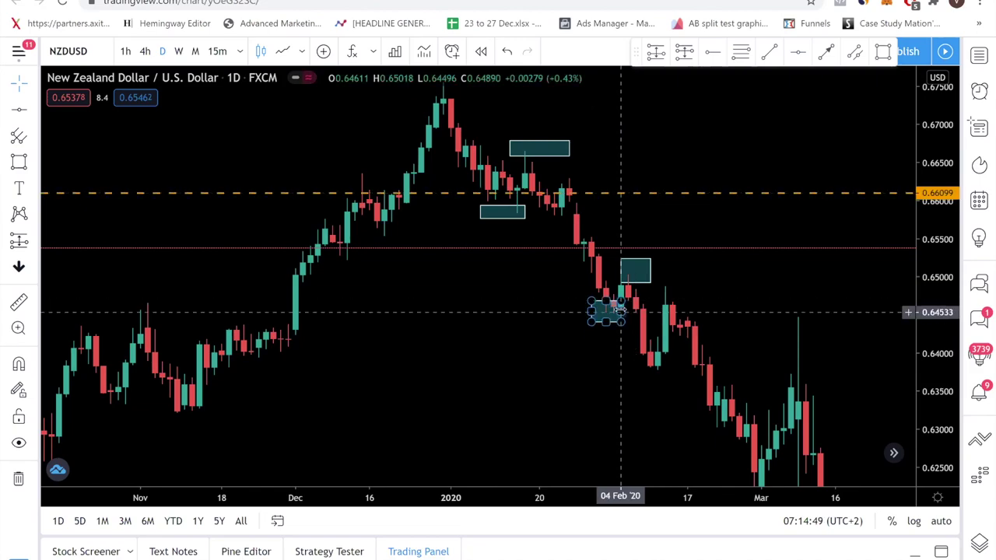
pyautogui.press('Delete')
pyautogui.click(648, 272)
pyautogui.press('Delete')
pyautogui.click(564, 144)
pyautogui.press('Delete')
pyautogui.click(503, 211)
pyautogui.press('Delete')
# Draw a rectangle over the early-February supply area from 5 to 25 February, spanning about 0.65078 to 0.64696.
pyautogui.click(19, 162)
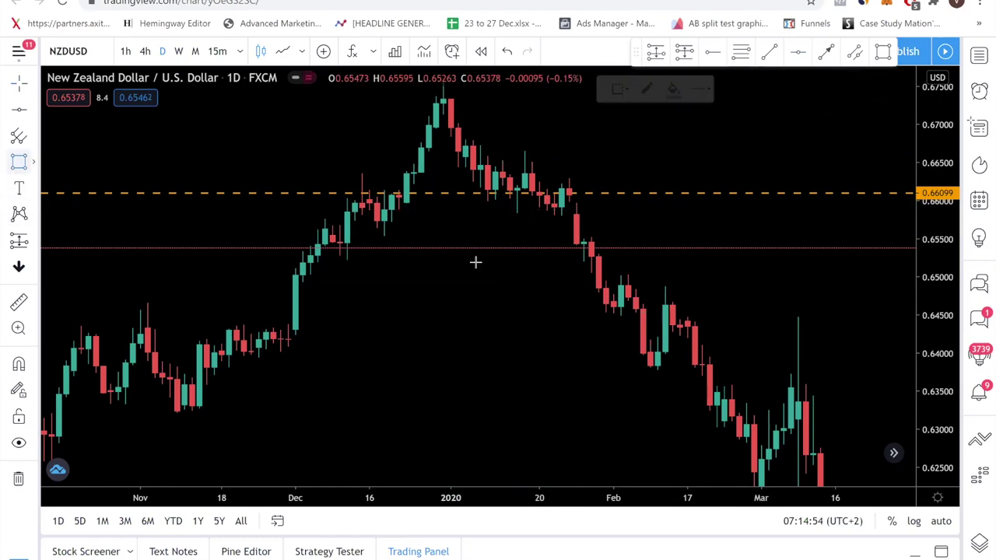
pyautogui.moveTo(628, 296)
pyautogui.mouseDown()
pyautogui.moveTo(703, 260)
pyautogui.moveTo(740, 260)
pyautogui.moveTo(731, 270)
pyautogui.mouseUp()
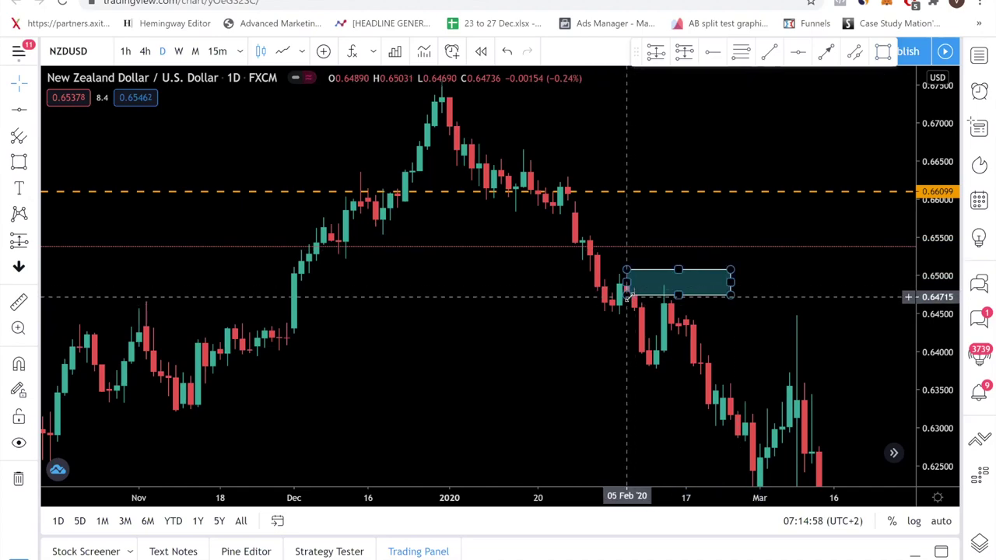
pyautogui.click(626, 296)
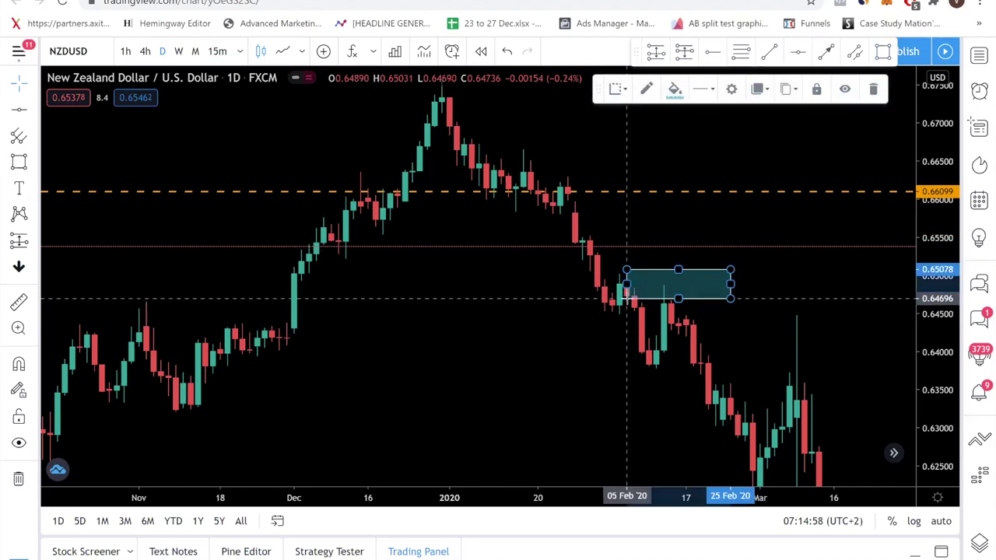
# Examine how the daily candles fall away from the February zone and come back to retest it.
pyautogui.scroll(1, 607, 323)
pyautogui.click(600, 332)
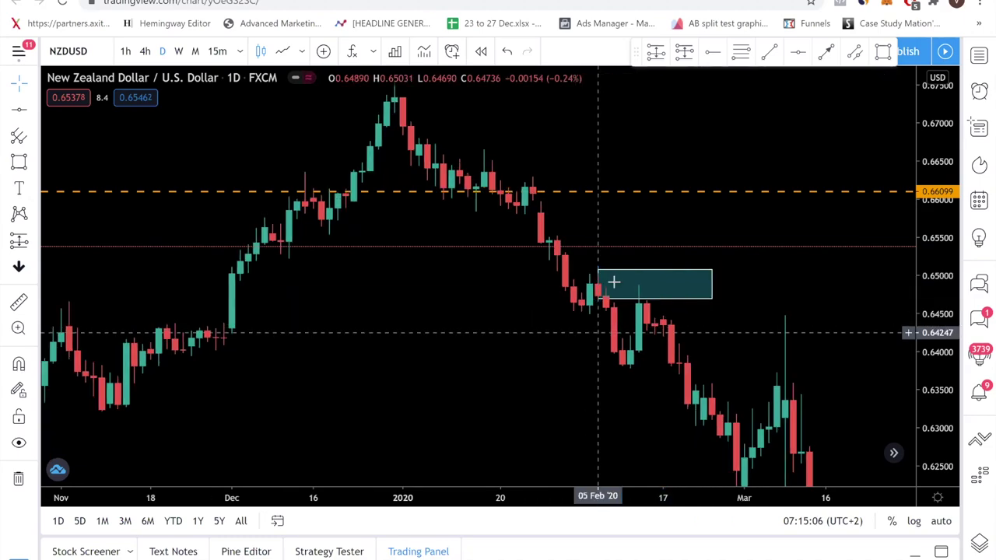
pyautogui.click(599, 291)
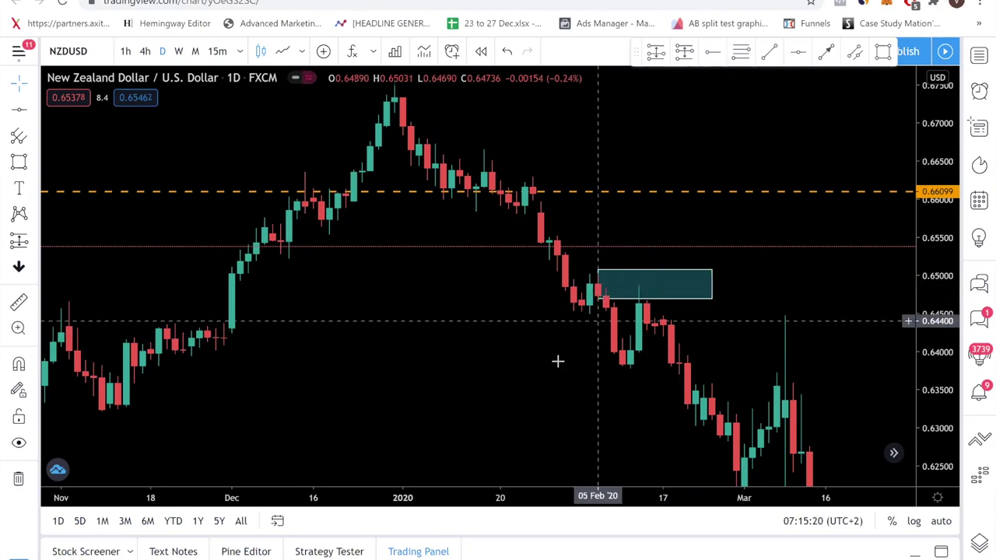
pyautogui.scroll(3, 558, 360)
pyautogui.moveTo(557, 360); pyautogui.dragTo(689, 315)
pyautogui.moveTo(926, 279); pyautogui.dragTo(938, 128)
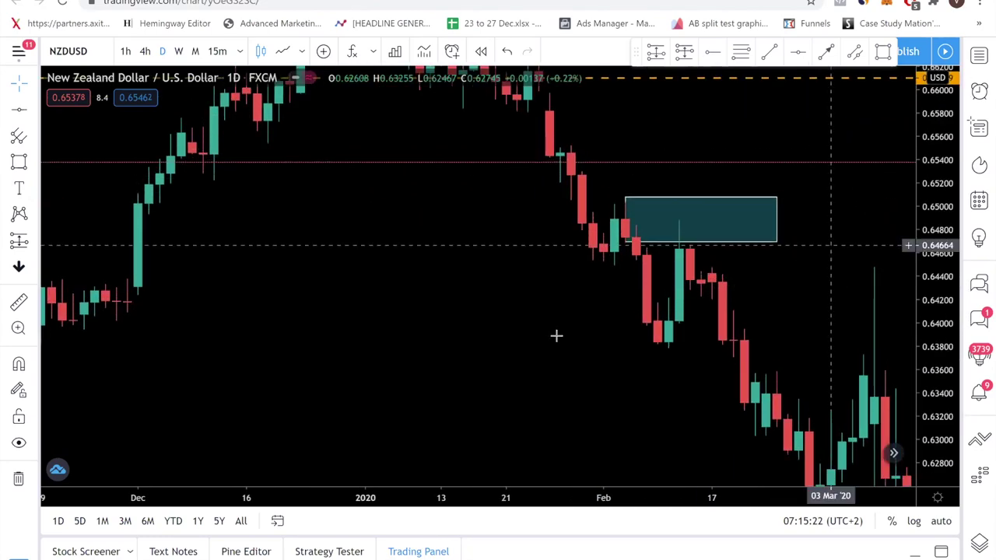
pyautogui.moveTo(555, 335); pyautogui.dragTo(558, 365)
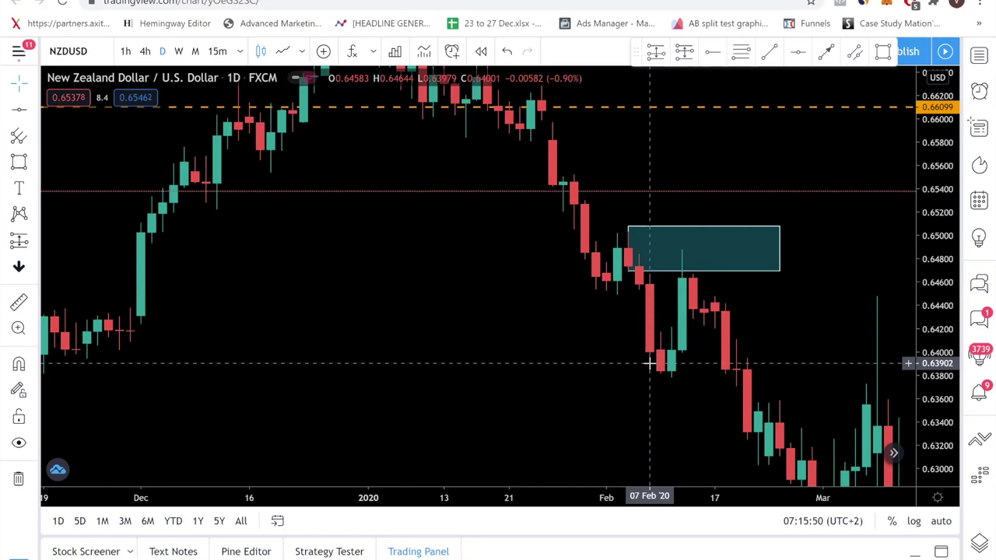
pyautogui.click(632, 258)
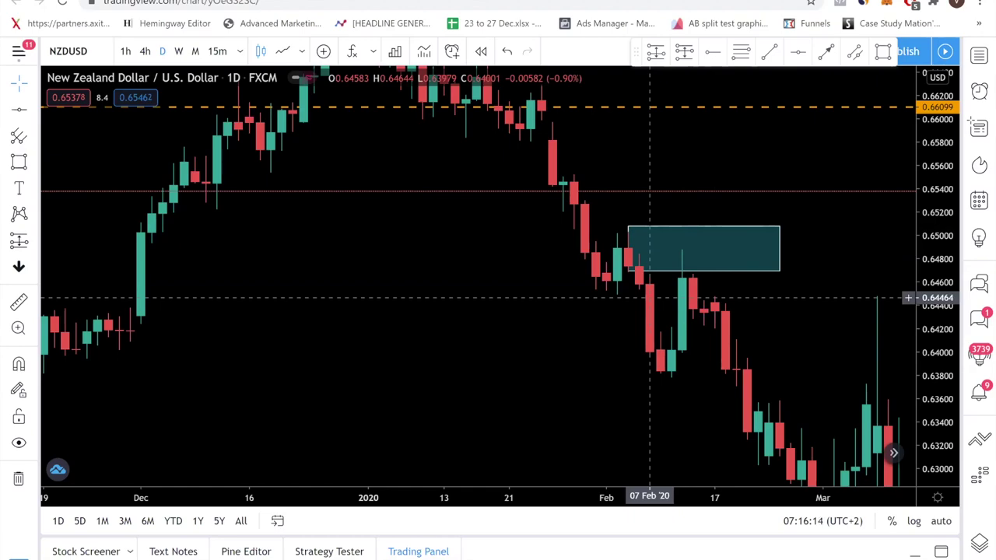
# Switch the chart to the 4-hour timeframe and locate the February zone with its retest around 12 February.
pyautogui.click(145, 50)
pyautogui.scroll(-10, 535, 366)
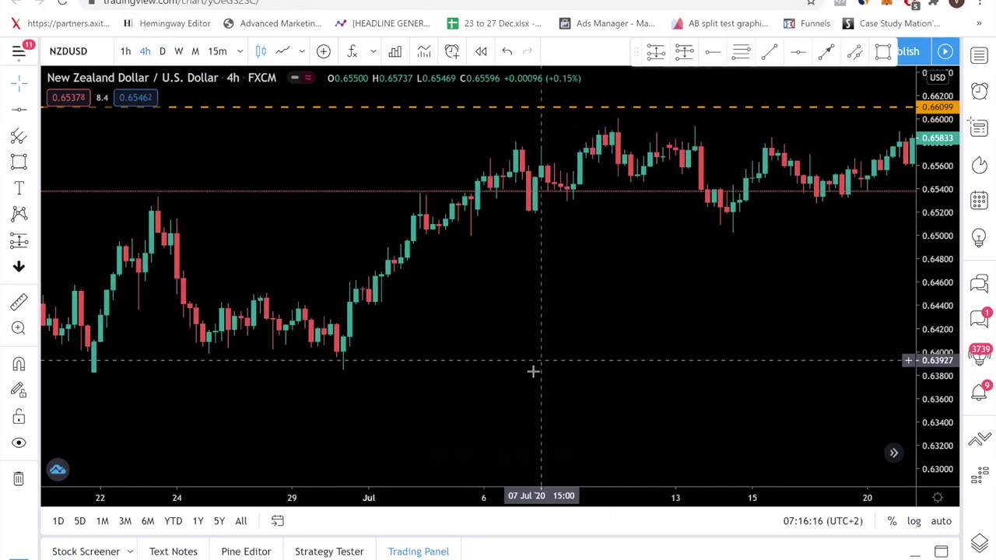
pyautogui.moveTo(462, 345); pyautogui.dragTo(777, 143)
pyautogui.moveTo(618, 300); pyautogui.dragTo(735, 105)
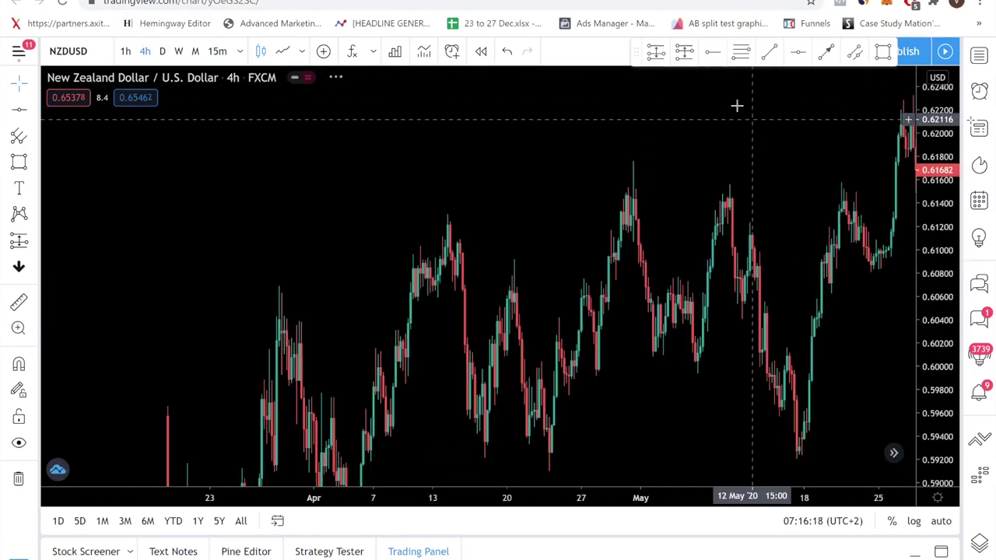
pyautogui.scroll(-4, 505, 246)
pyautogui.moveTo(490, 254); pyautogui.dragTo(664, 485)
pyautogui.hscroll(-10, 834, 285)
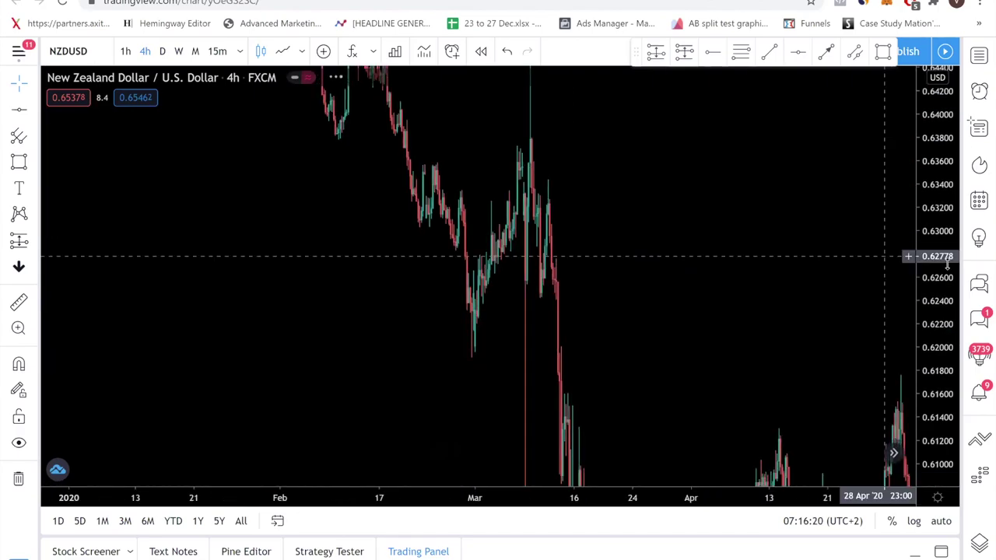
pyautogui.scroll(6, 636, 313)
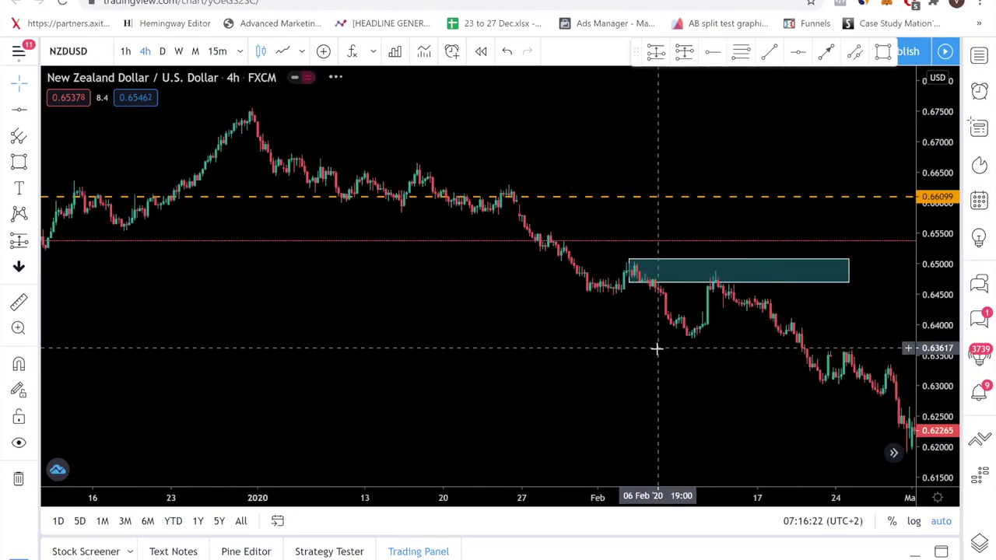
pyautogui.hscroll(-2, 661, 319)
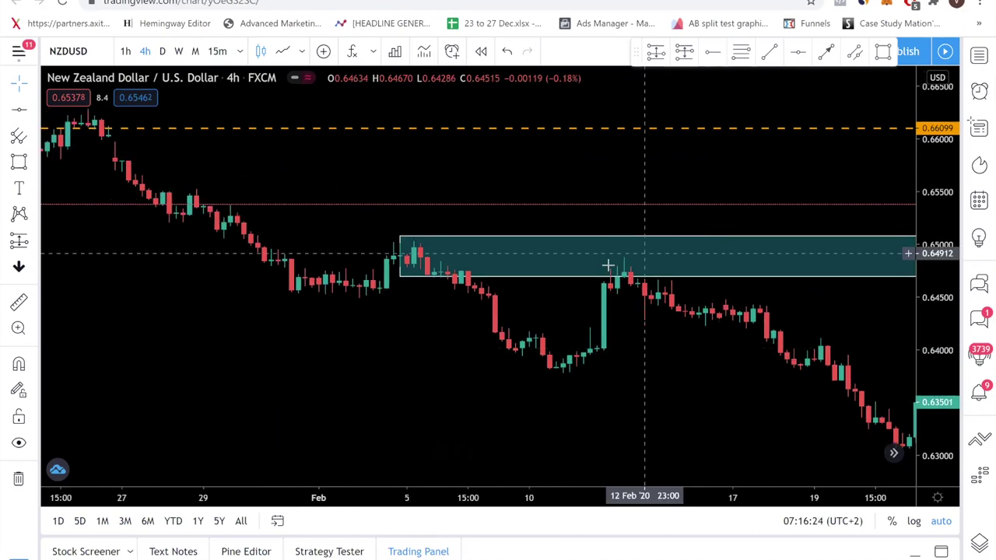
# Place a down arrow inside the zone at the 12 February retest high.
pyautogui.rightClick(650, 277)
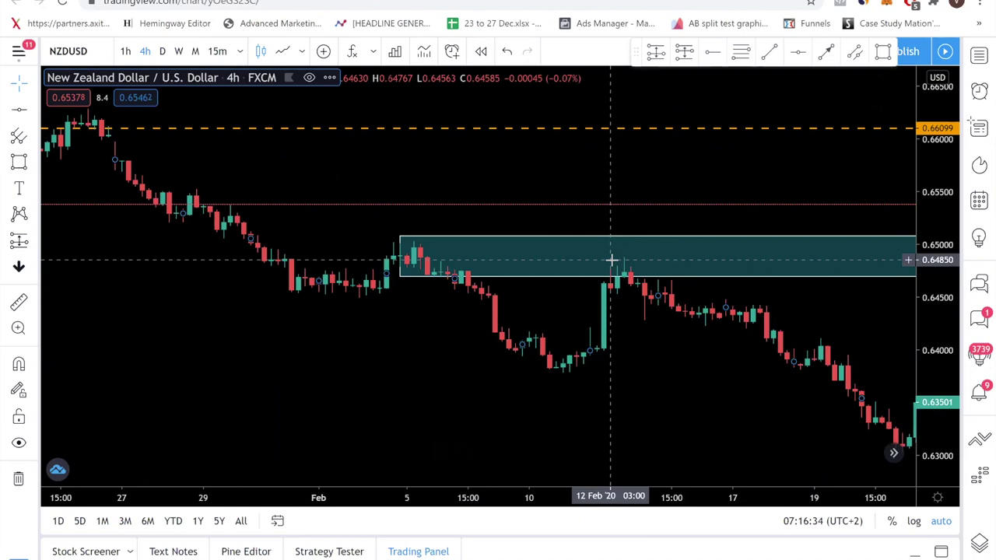
pyautogui.click(621, 267)
pyautogui.click(631, 249)
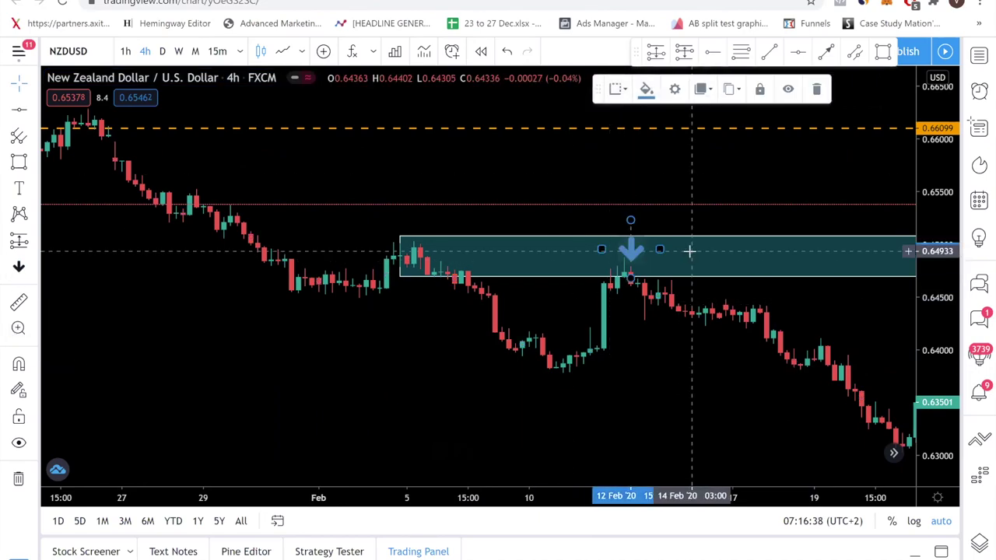
# Add a short position at the 11 February rally with entry at about 0.64609 and the stop above the zone at 0.65133.
pyautogui.click(35, 241)
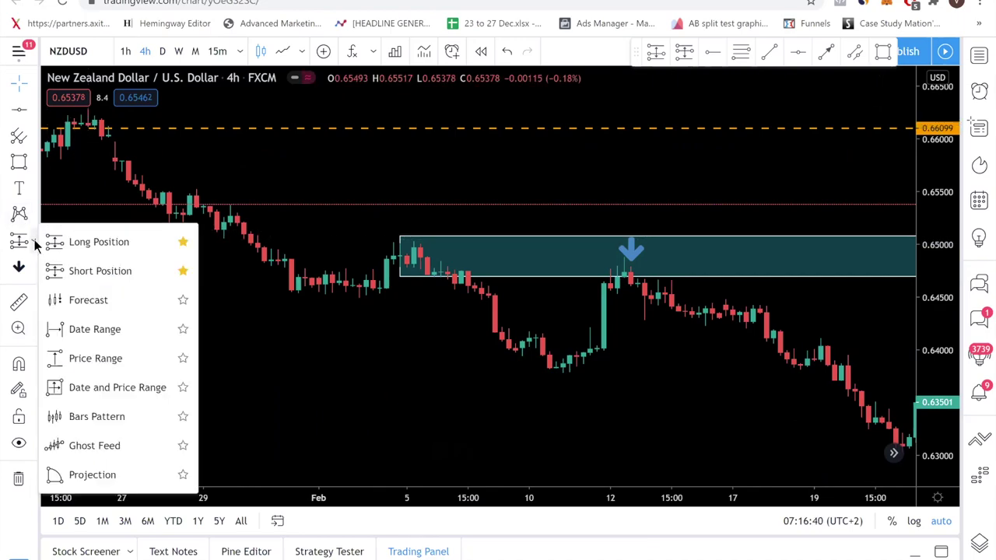
pyautogui.click(99, 242)
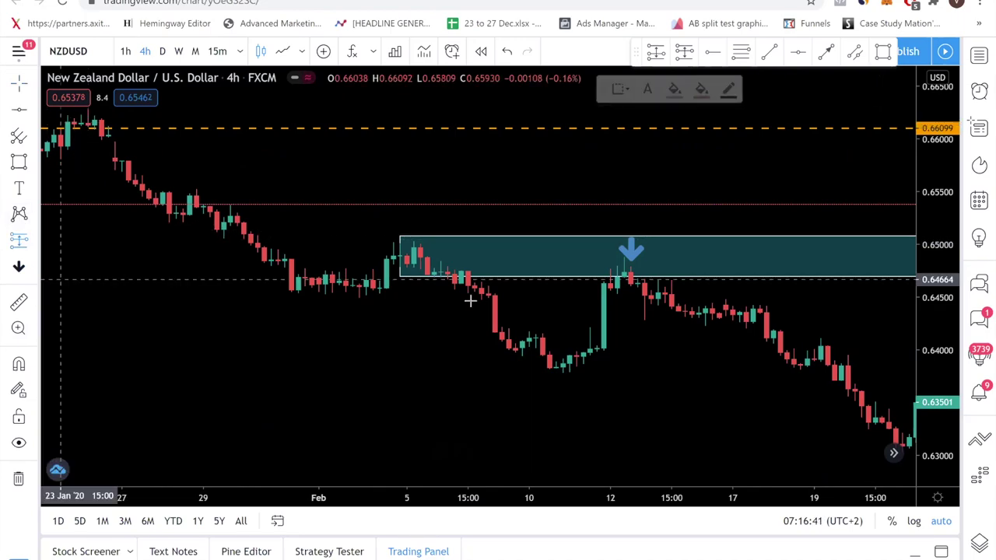
pyautogui.click(588, 287)
pyautogui.moveTo(589, 215); pyautogui.dragTo(573, 230)
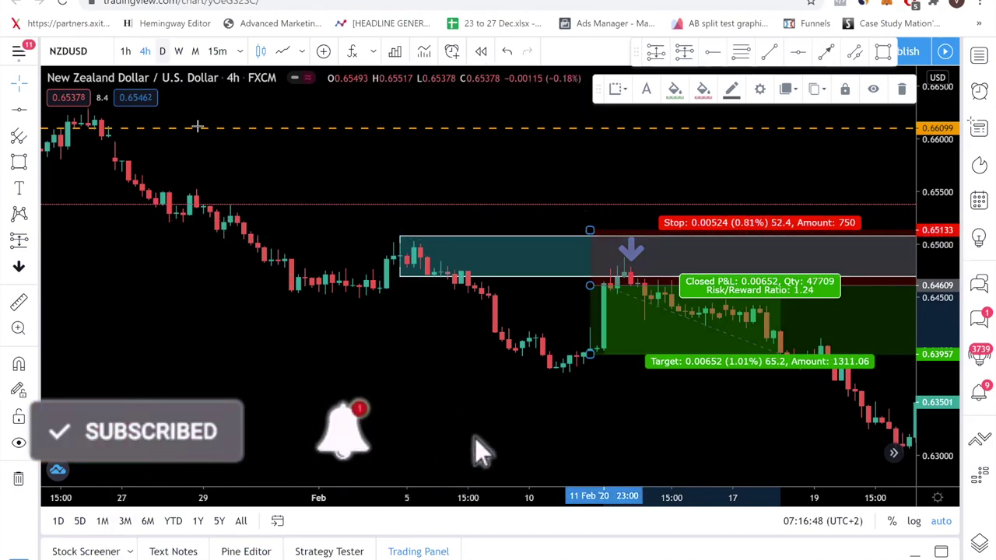
# Switch the chart back to the daily timeframe and locate the February short position and the price move following it.
pyautogui.click(162, 52)
pyautogui.scroll(6, 576, 273)
pyautogui.moveTo(627, 283); pyautogui.dragTo(338, 272)
pyautogui.scroll(-6, 776, 255)
pyautogui.moveTo(777, 255); pyautogui.dragTo(555, 233)
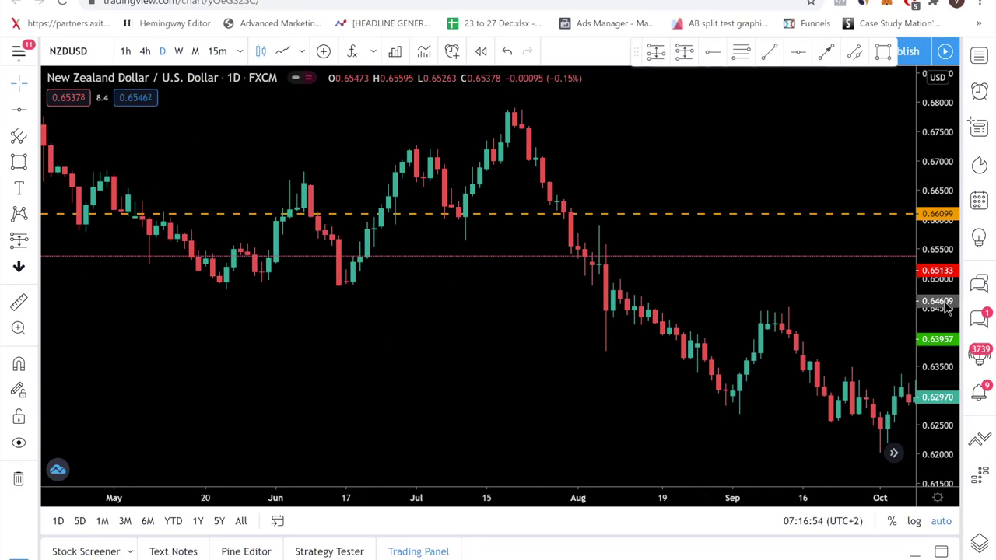
pyautogui.hscroll(10, 607, 311)
pyautogui.hscroll(-5, 693, 289)
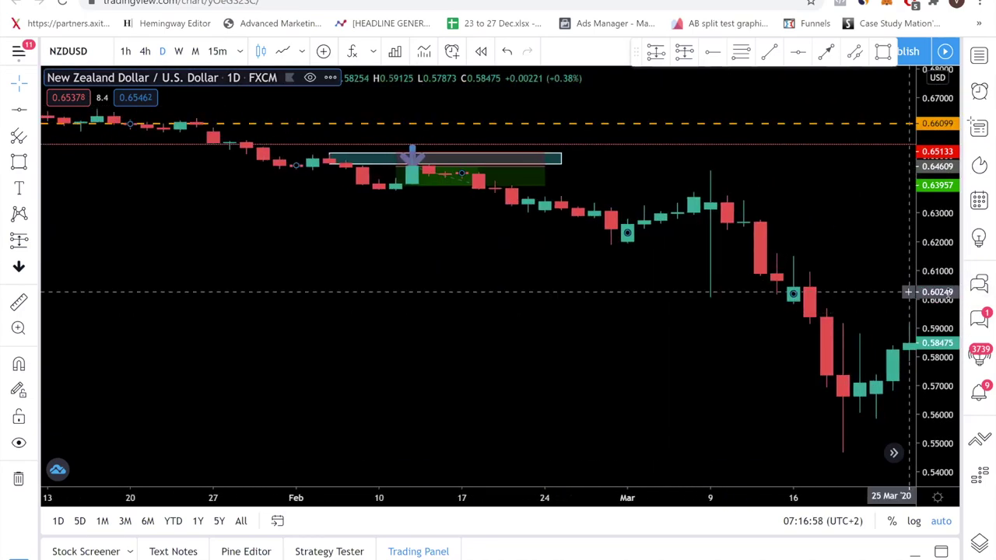
pyautogui.hscroll(-5, 684, 338)
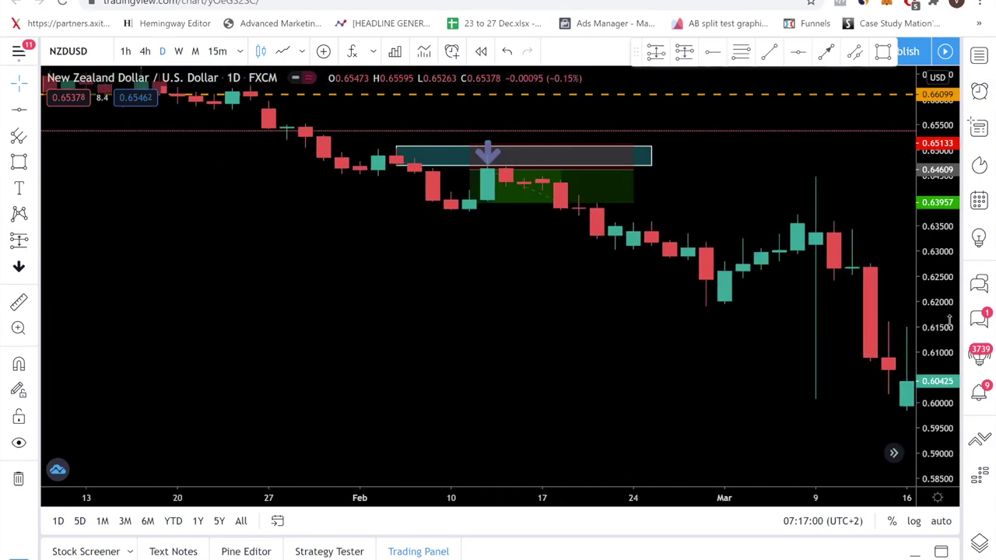
# Examine the daily price action around the February 2020 zone and back to the April to July 2019 swings.
pyautogui.hscroll(-2, 718, 355)
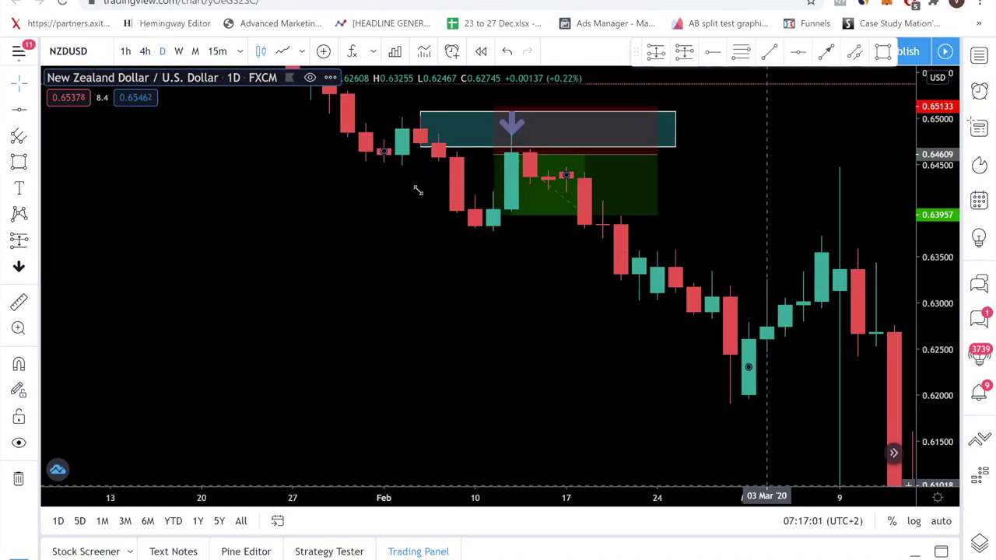
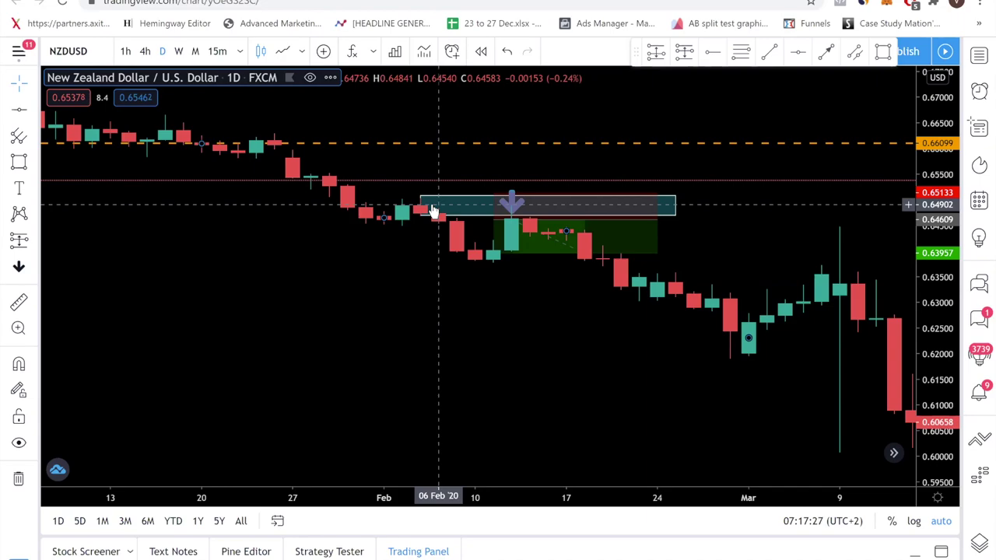
pyautogui.scroll(-6, 432, 207)
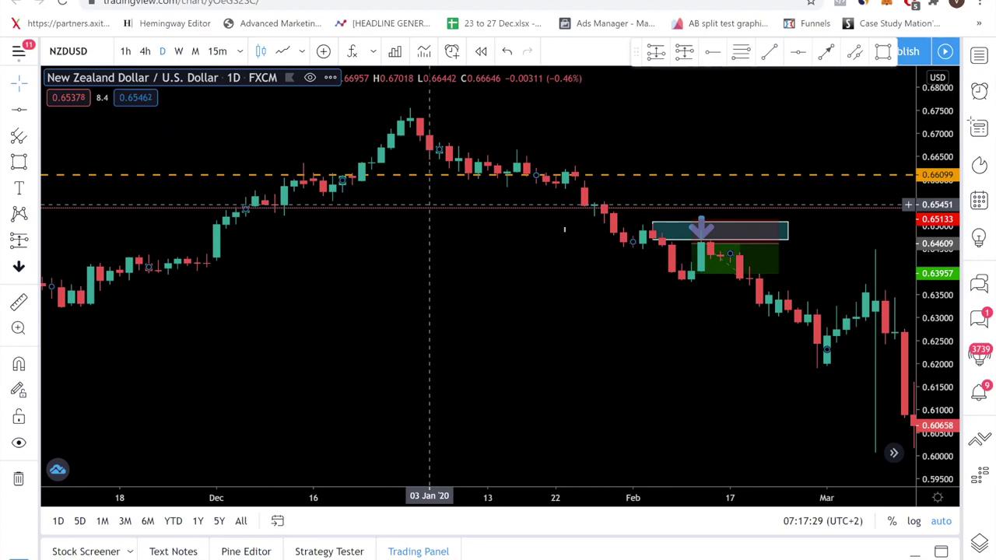
pyautogui.scroll(2, 623, 194)
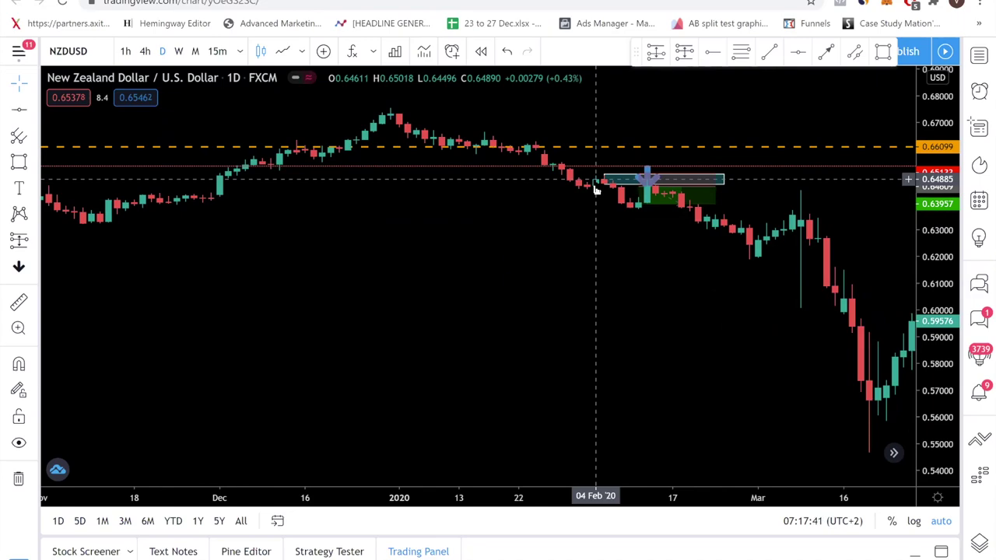
pyautogui.moveTo(398, 258); pyautogui.dragTo(751, 311)
pyautogui.moveTo(589, 369); pyautogui.dragTo(749, 318)
pyautogui.moveTo(511, 370); pyautogui.dragTo(895, 263)
pyautogui.moveTo(451, 389); pyautogui.dragTo(718, 355)
pyautogui.moveTo(622, 379); pyautogui.dragTo(746, 362)
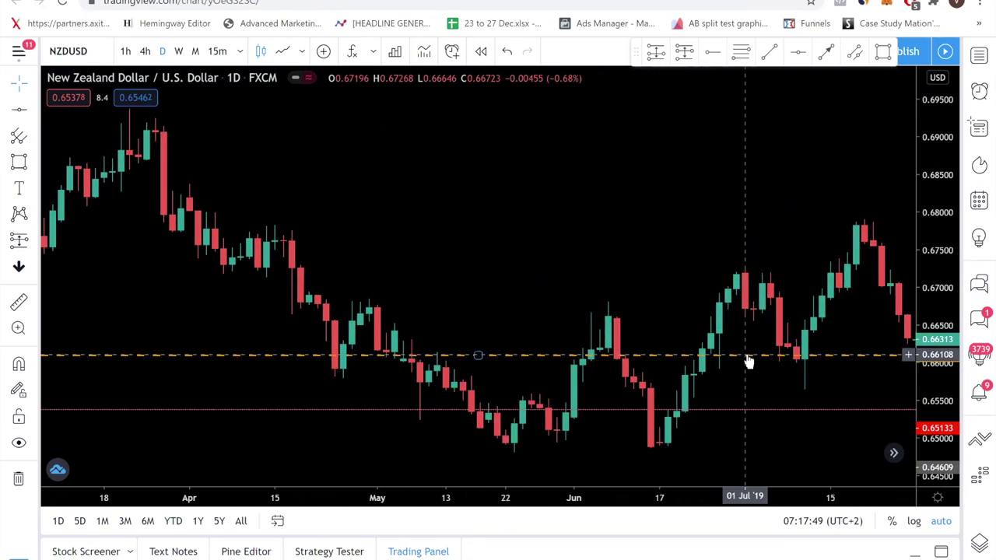
# Delete the orange dashed horizontal line and remove all remaining drawings from the chart.
pyautogui.moveTo(951, 371); pyautogui.dragTo(951, 296)
pyautogui.moveTo(822, 303); pyautogui.dragTo(851, 177)
pyautogui.moveTo(715, 253); pyautogui.dragTo(652, 401)
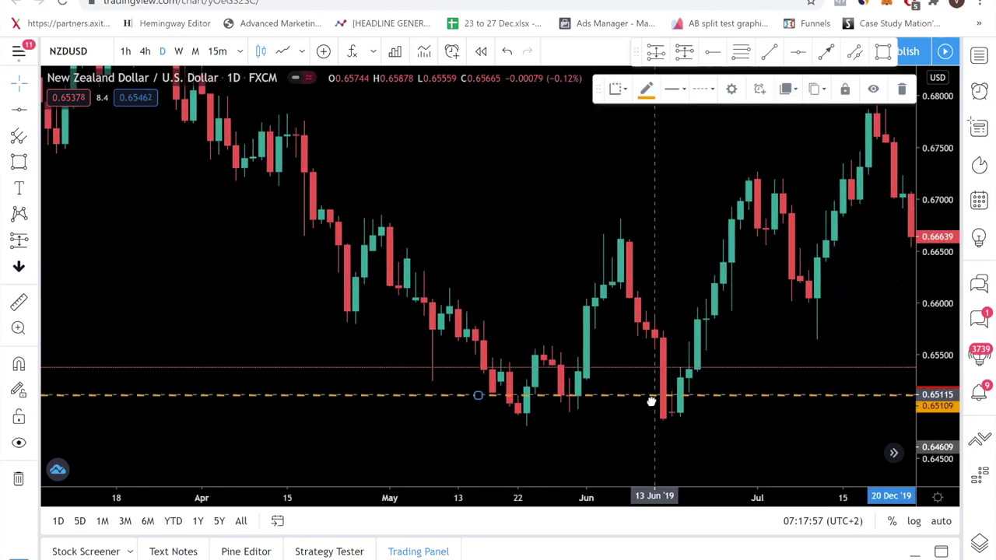
pyautogui.press('Delete')
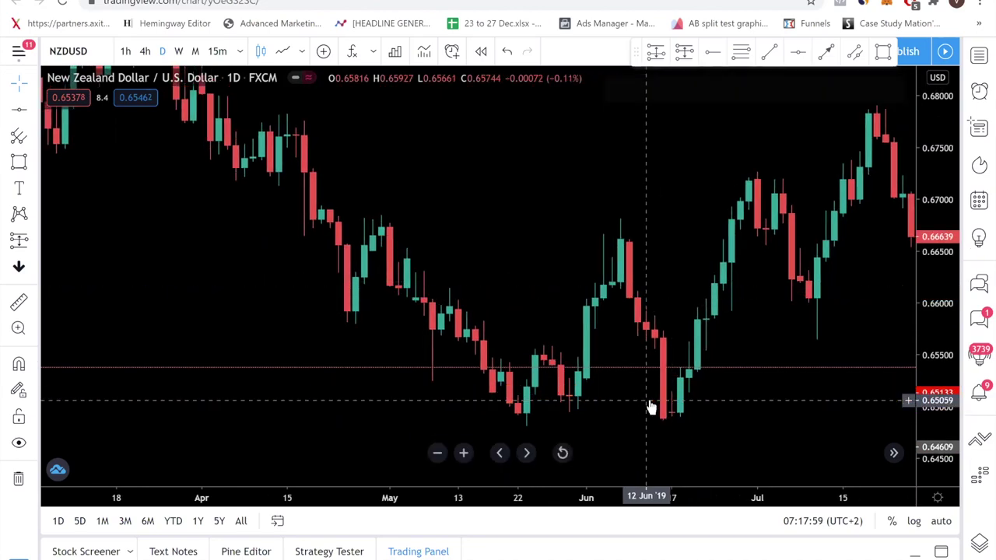
pyautogui.rightClick(450, 126)
pyautogui.click(553, 376)
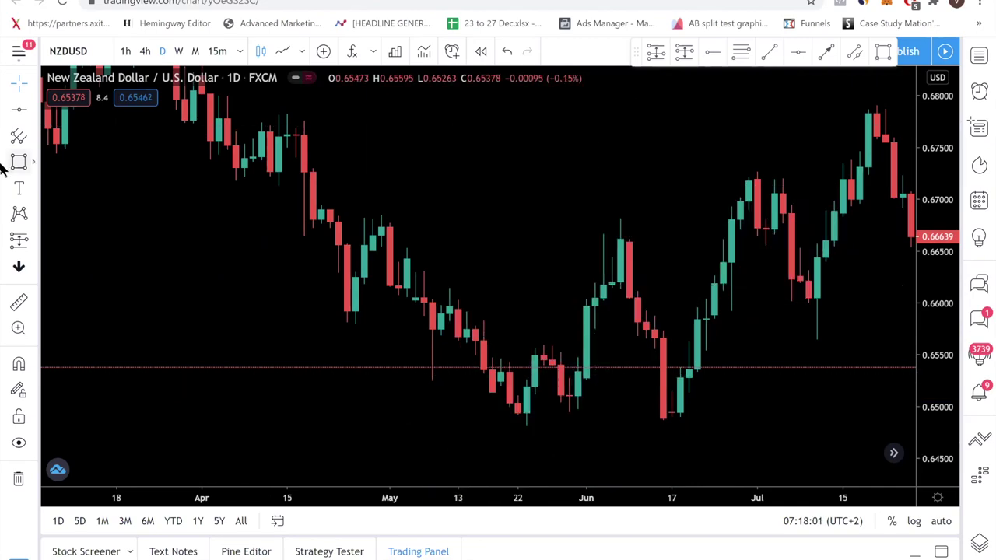
# Frame the rally from 24 May to early June 2019 with a rectangle and delete the rectangle.
pyautogui.click(20, 161)
pyautogui.moveTo(533, 431)
pyautogui.mouseDown()
pyautogui.moveTo(535, 400)
pyautogui.moveTo(637, 201)
pyautogui.mouseUp()
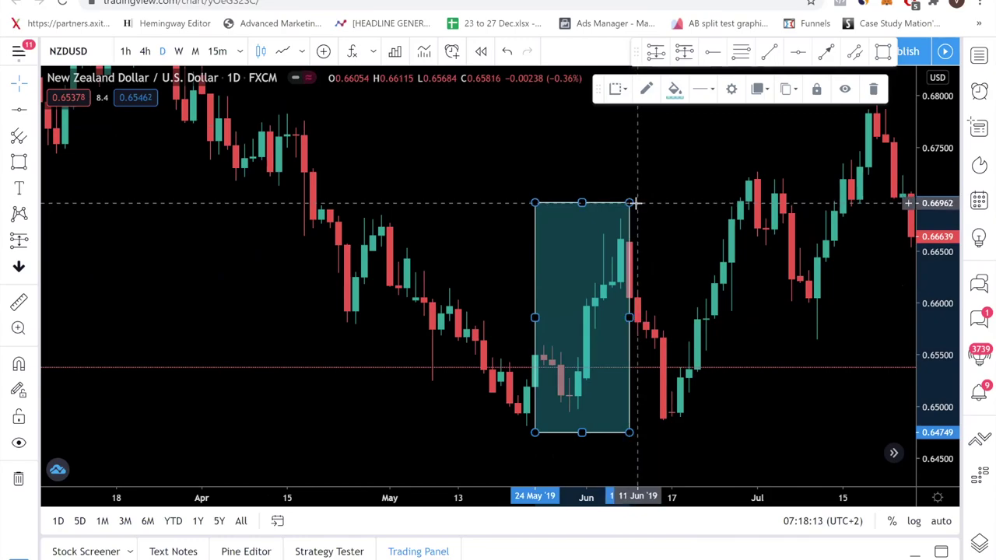
pyautogui.press('Delete')
# Mark the late-May 2019 swing high, the pullback low around 30 May and the early-June swing high with small rectangles.
pyautogui.click(18, 161)
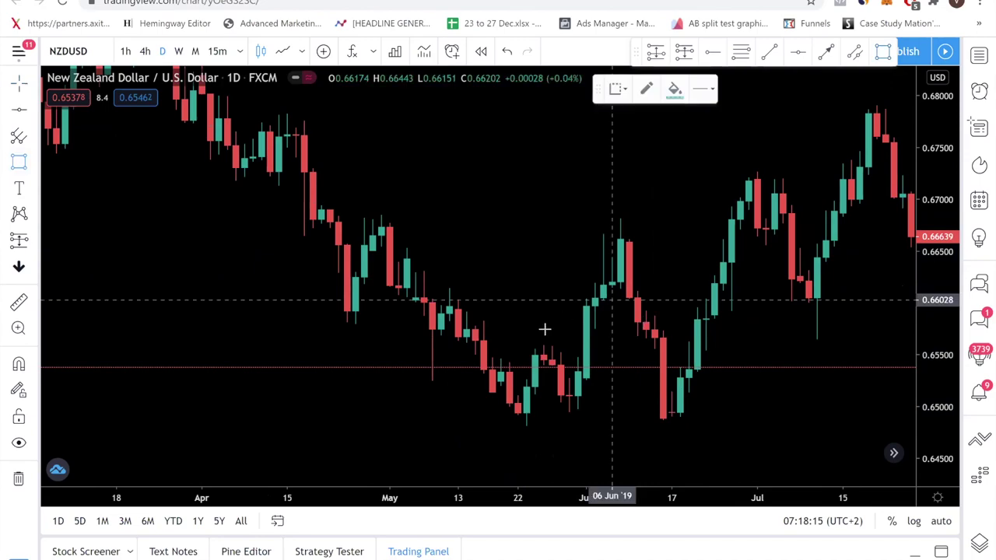
pyautogui.moveTo(526, 337); pyautogui.dragTo(553, 355)
pyautogui.click(19, 163)
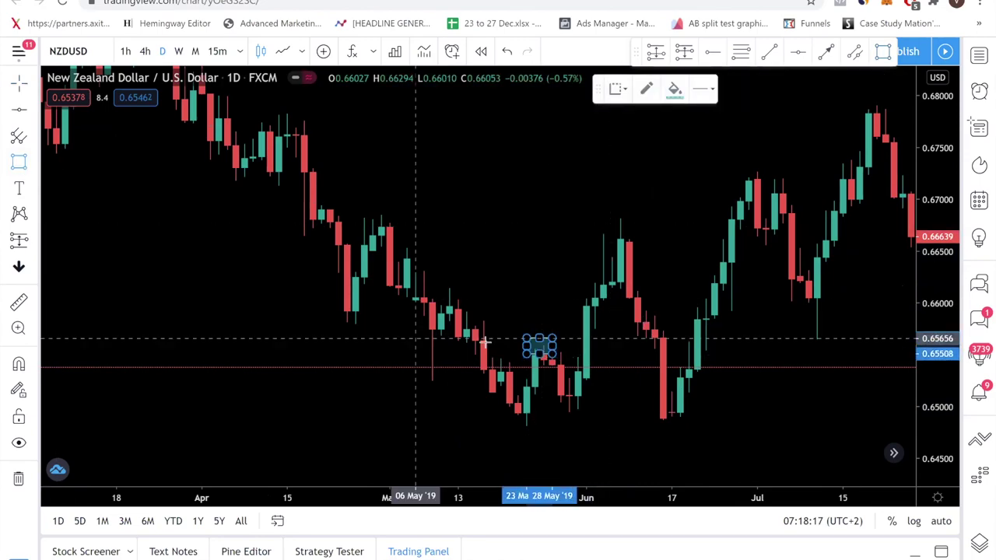
pyautogui.click(594, 408)
pyautogui.click(19, 188)
pyautogui.click(19, 163)
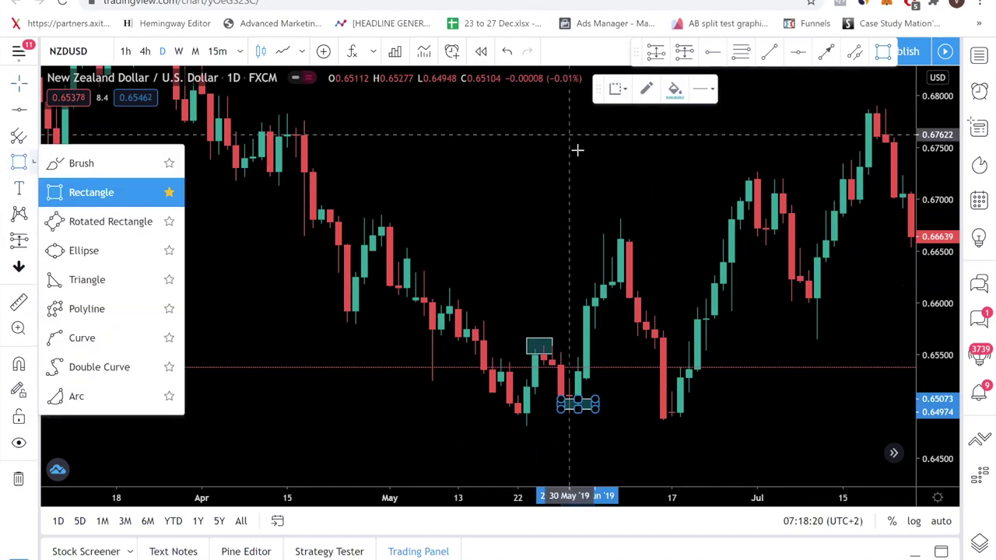
pyautogui.click(607, 220)
pyautogui.click(637, 239)
pyautogui.click(686, 232)
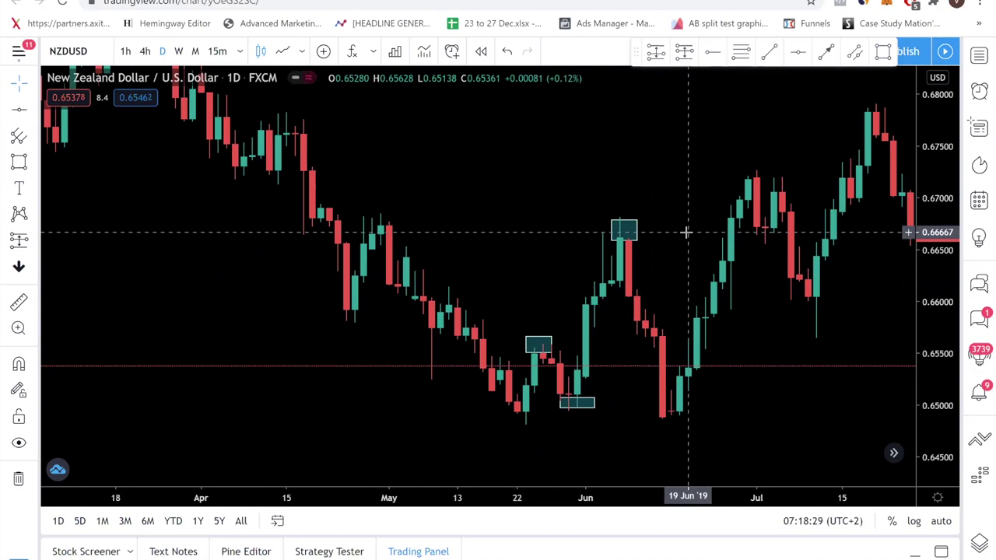
# Delete the three small rectangles marking the swing points of May and June 2019.
pyautogui.click(632, 220)
pyautogui.press('Delete')
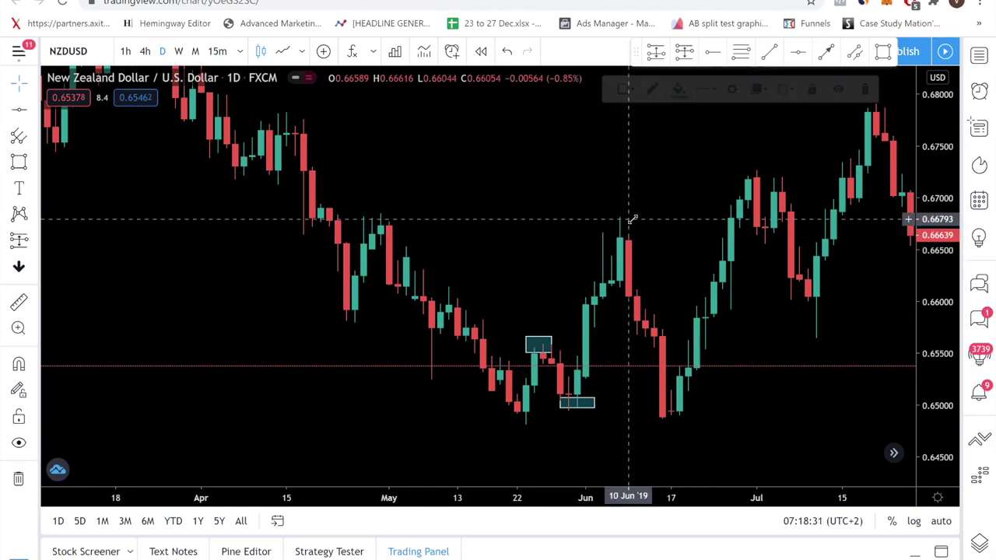
pyautogui.click(552, 340)
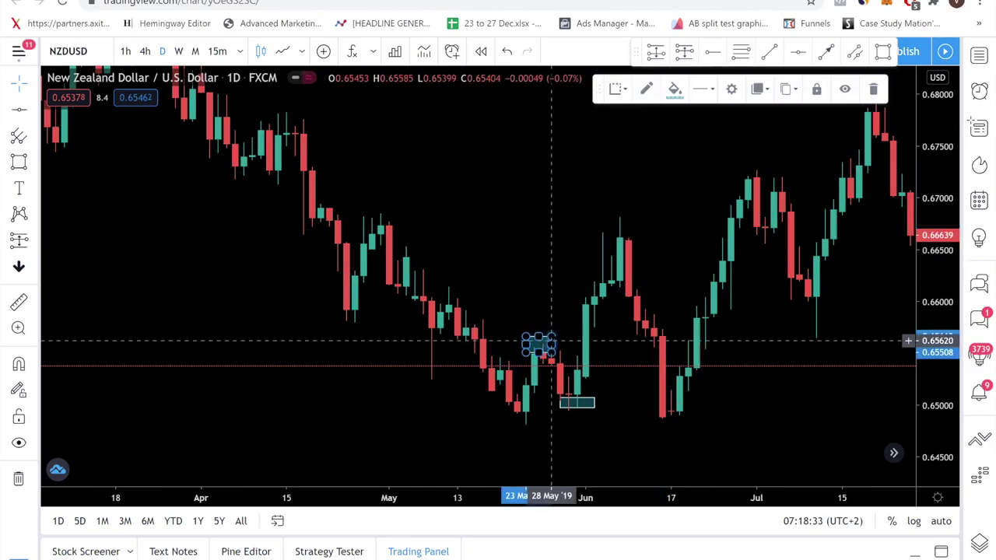
pyautogui.press('Delete')
pyautogui.click(593, 402)
pyautogui.press('Delete')
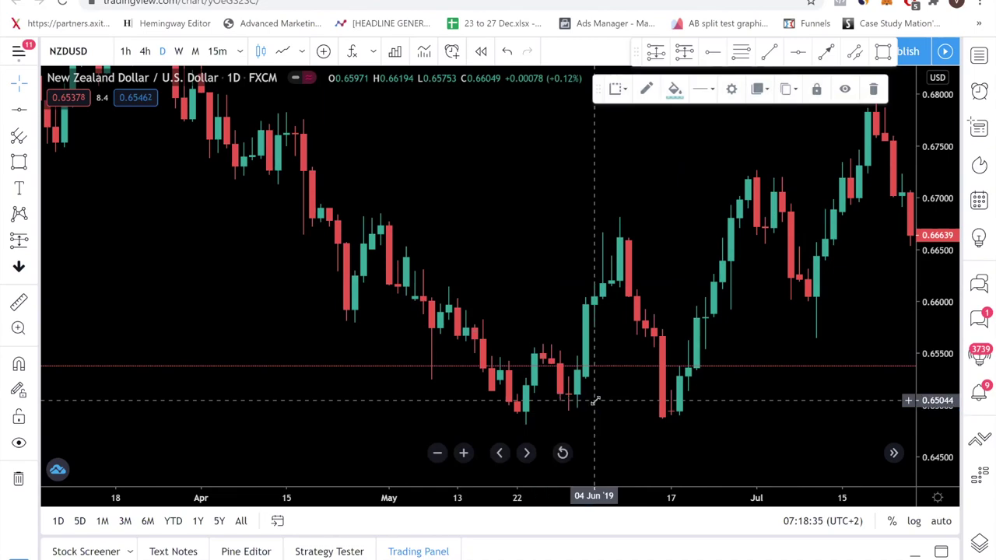
# Draw a demand zone rectangle from 30 May to 1 July 2019 between about 0.65283 and 0.64883.
pyautogui.click(18, 161)
pyautogui.moveTo(568, 377)
pyautogui.mouseDown()
pyautogui.moveTo(765, 412)
pyautogui.moveTo(756, 402)
pyautogui.moveTo(756, 417)
pyautogui.mouseUp()
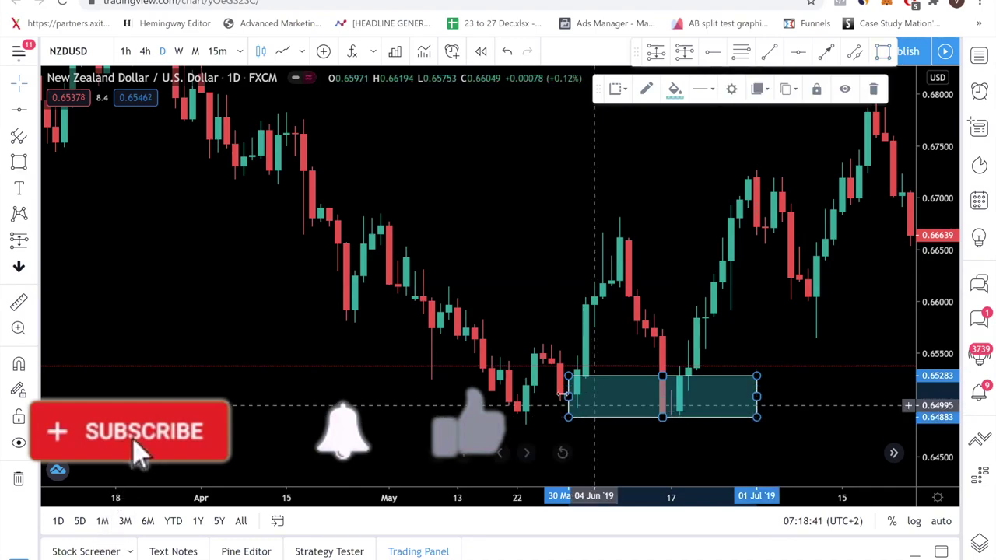
pyautogui.click(562, 411)
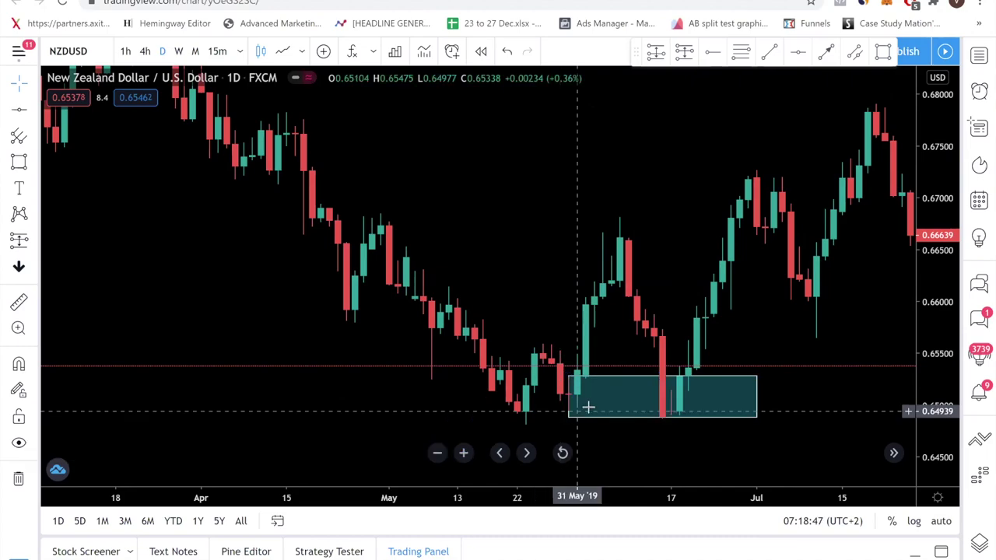
pyautogui.click(567, 400)
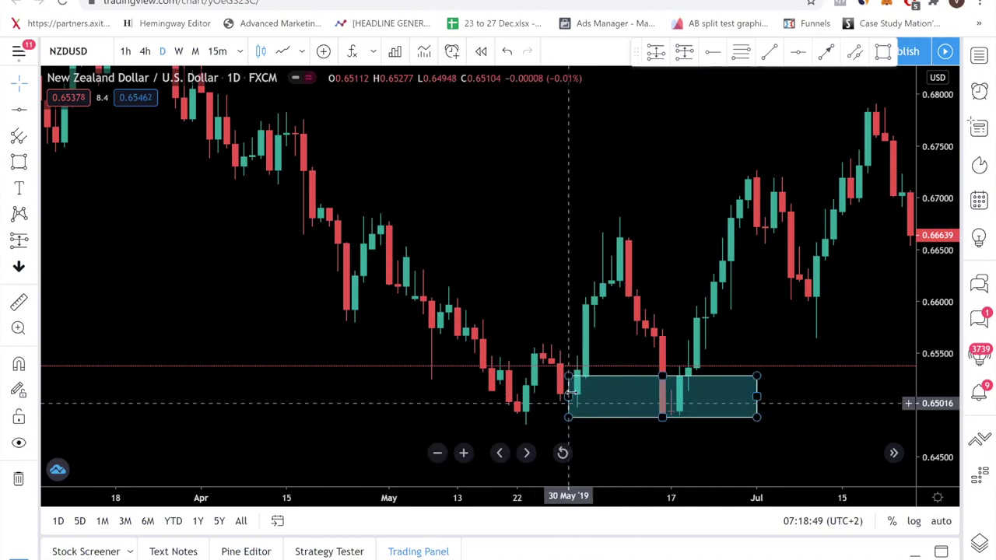
pyautogui.click(630, 289)
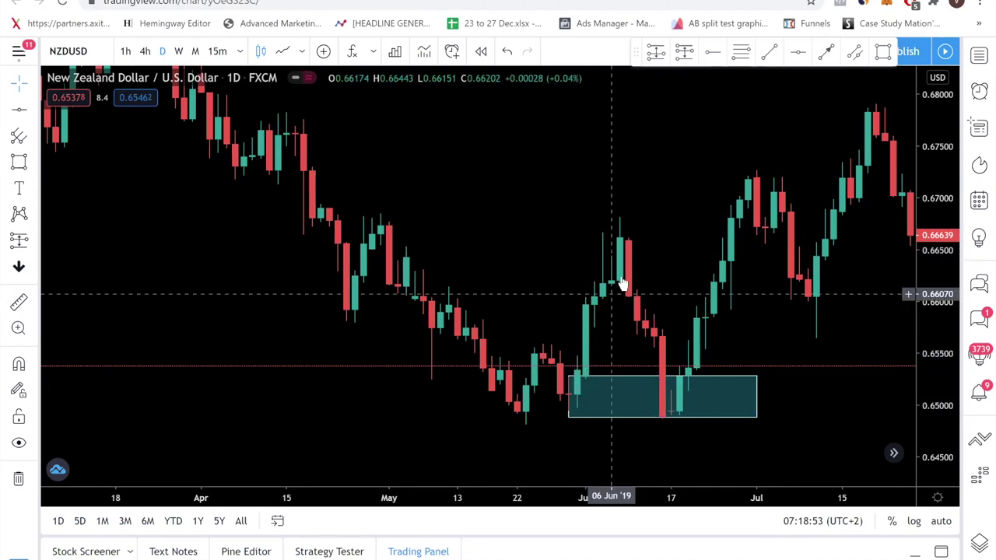
# Adjust the demand zone's lower-left corner so it starts at 29 May 2019 with its lower edge at about 0.64918.
pyautogui.scroll(4, 613, 303)
pyautogui.moveTo(604, 313); pyautogui.dragTo(669, 297)
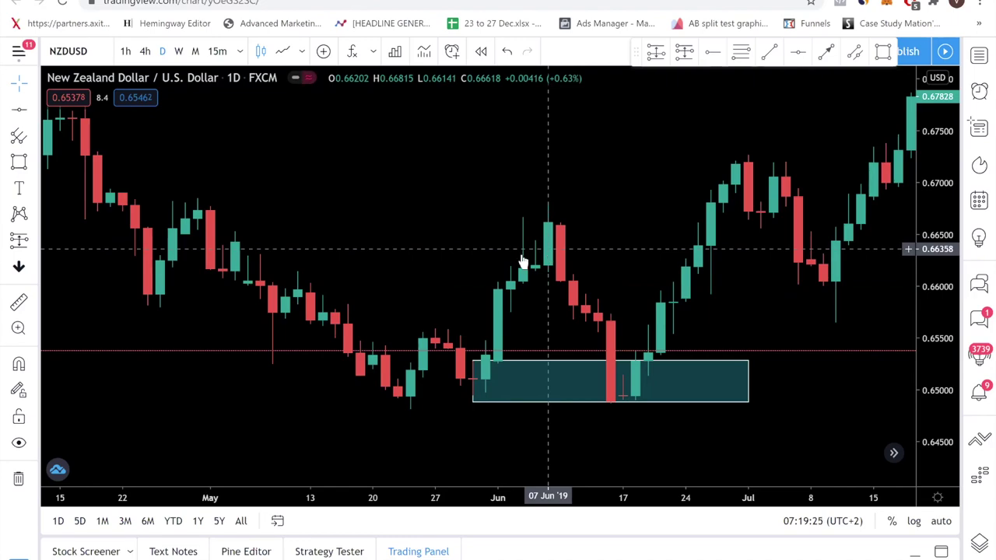
pyautogui.scroll(-1, 634, 265)
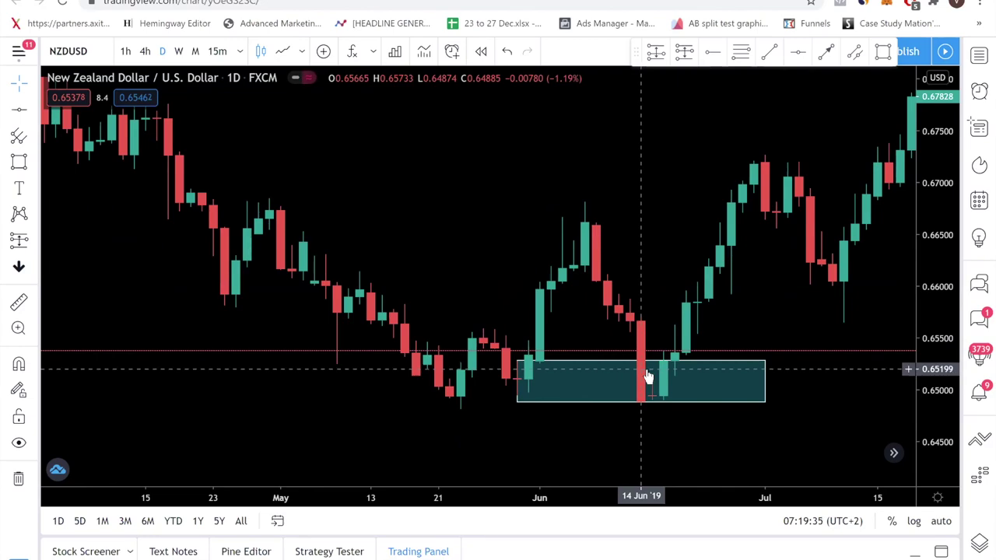
pyautogui.moveTo(516, 401)
pyautogui.mouseDown()
pyautogui.moveTo(526, 402)
pyautogui.moveTo(505, 392)
pyautogui.moveTo(516, 400)
pyautogui.mouseUp()
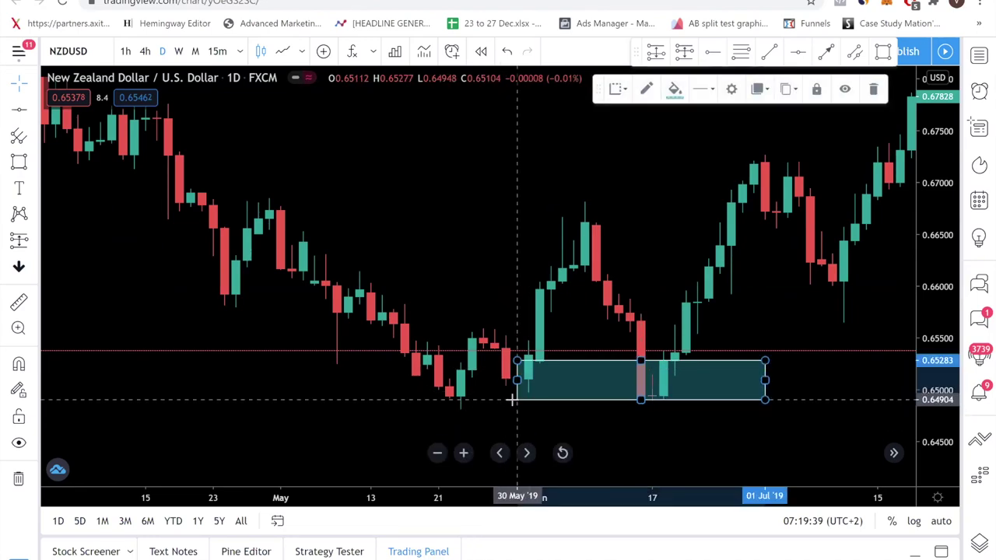
pyautogui.click(500, 453)
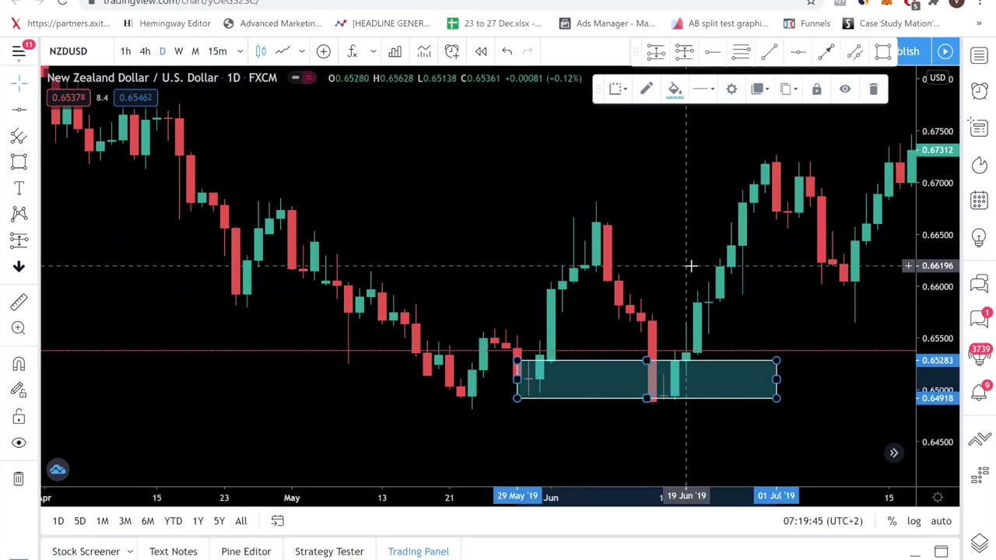
pyautogui.click(580, 381)
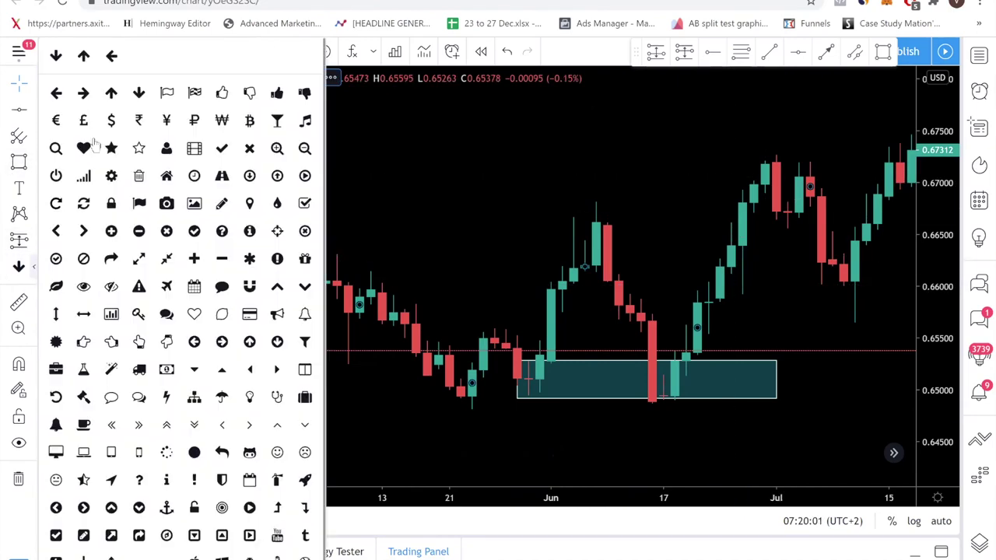
# Place an up arrow just below the demand zone at the 18 June 2019 retest, at about 0.6476.
pyautogui.click(109, 93)
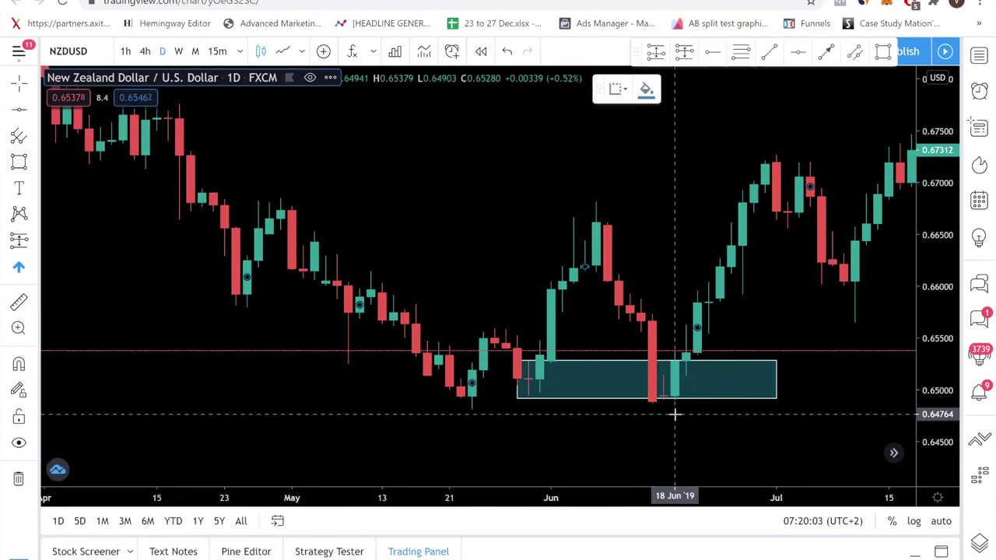
pyautogui.click(673, 415)
pyautogui.click(736, 423)
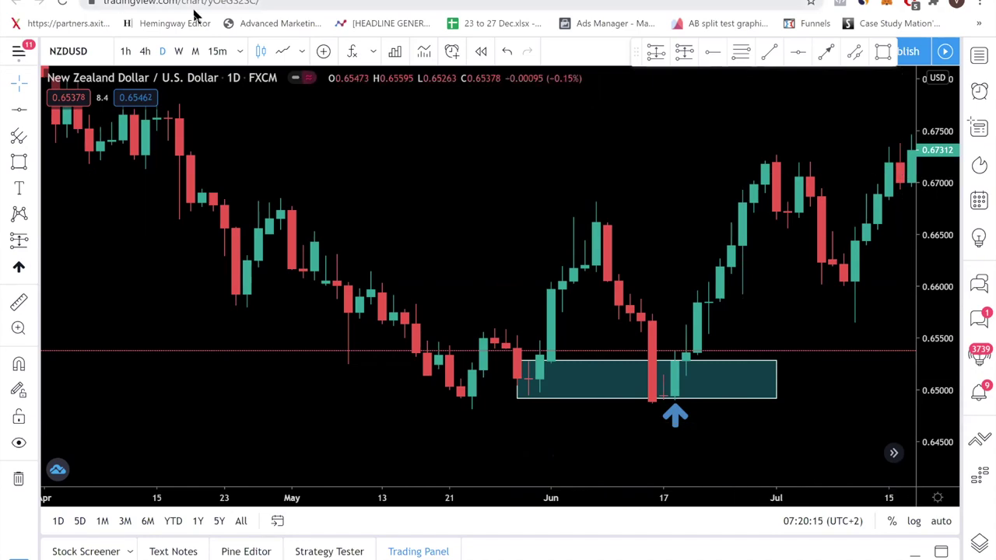
# Switch the chart to the 4-hour timeframe and search back through the history for the June 2019 demand zone.
pyautogui.click(144, 51)
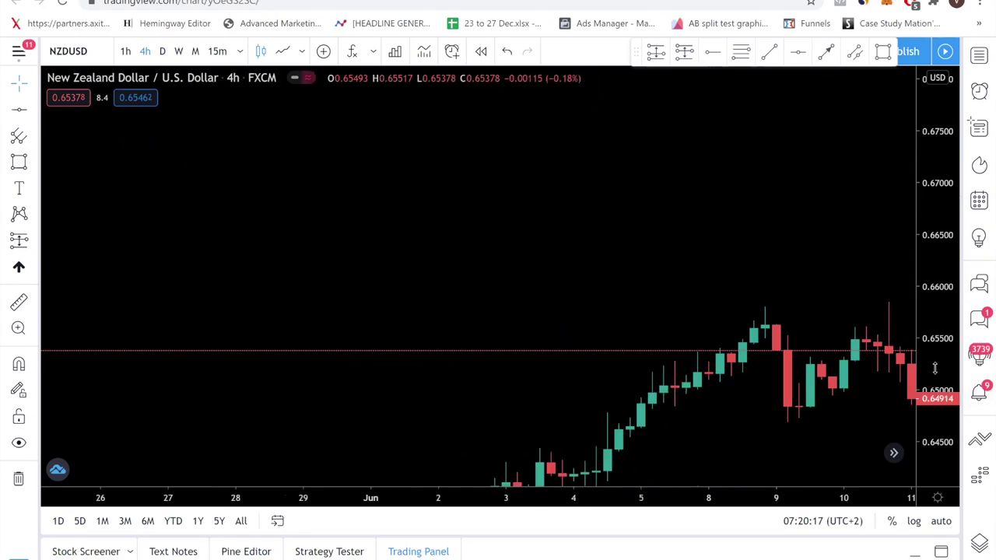
pyautogui.moveTo(465, 399); pyautogui.dragTo(884, 282)
pyautogui.scroll(-6, 884, 283)
pyautogui.moveTo(888, 326); pyautogui.dragTo(924, 281)
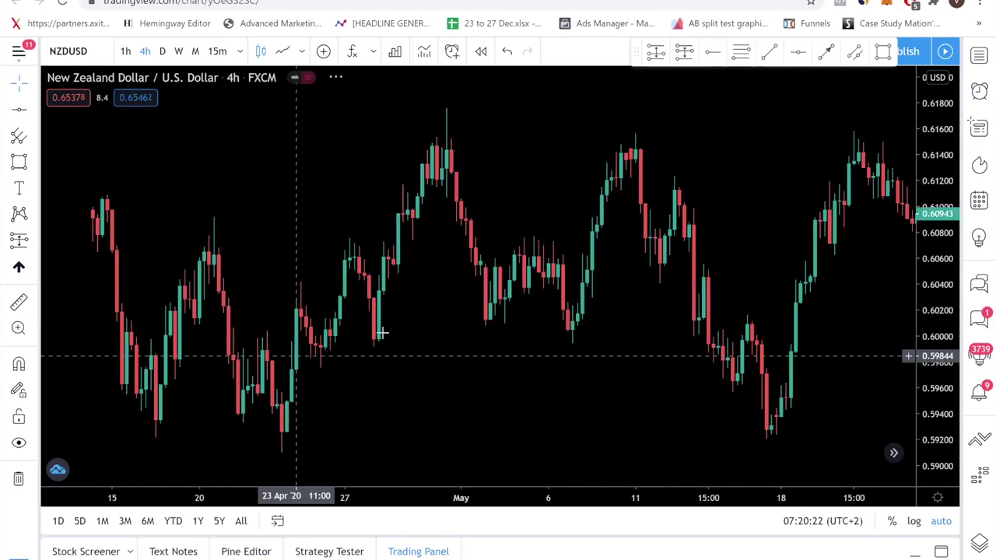
pyautogui.moveTo(382, 333); pyautogui.dragTo(902, 324)
pyautogui.moveTo(400, 373); pyautogui.dragTo(916, 324)
pyautogui.moveTo(487, 374); pyautogui.dragTo(864, 340)
pyautogui.scroll(-2, 640, 351)
pyautogui.moveTo(467, 392); pyautogui.dragTo(863, 271)
pyautogui.moveTo(692, 364); pyautogui.dragTo(911, 141)
pyautogui.moveTo(573, 358); pyautogui.dragTo(760, 350)
pyautogui.moveTo(707, 371); pyautogui.dragTo(976, 354)
pyautogui.moveTo(685, 354); pyautogui.dragTo(921, 338)
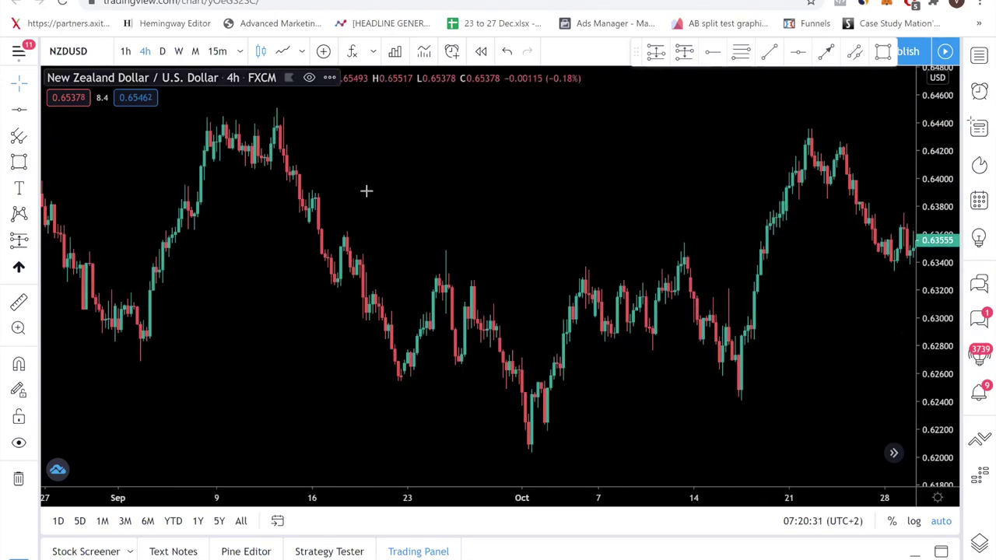
# Reload the 4-hour timeframe and search the 2020 price history again for the way back to the June 2019 zone.
pyautogui.click(162, 52)
pyautogui.press('4')
pyautogui.press('h')
pyautogui.press('Return')
pyautogui.moveTo(482, 325); pyautogui.dragTo(887, 380)
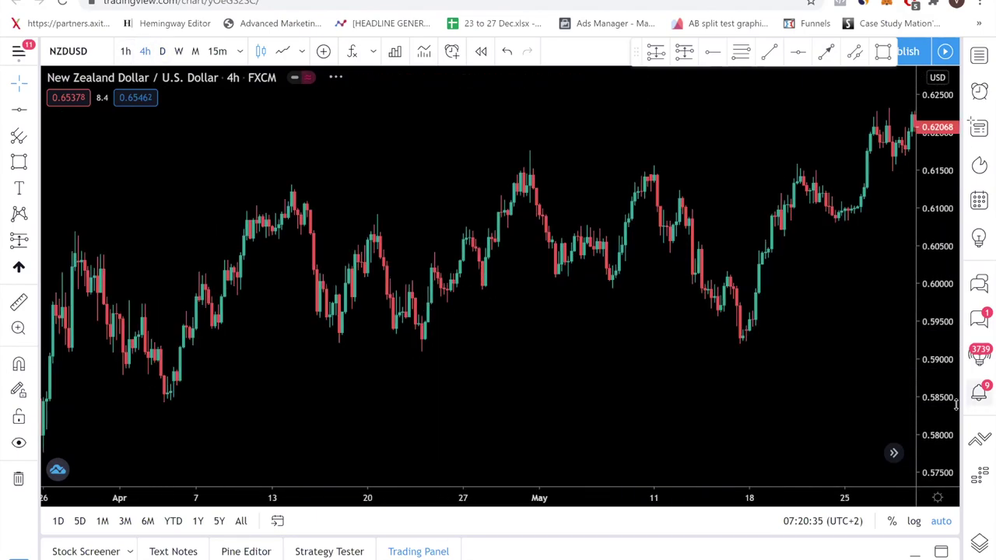
pyautogui.hscroll(10, 501, 333)
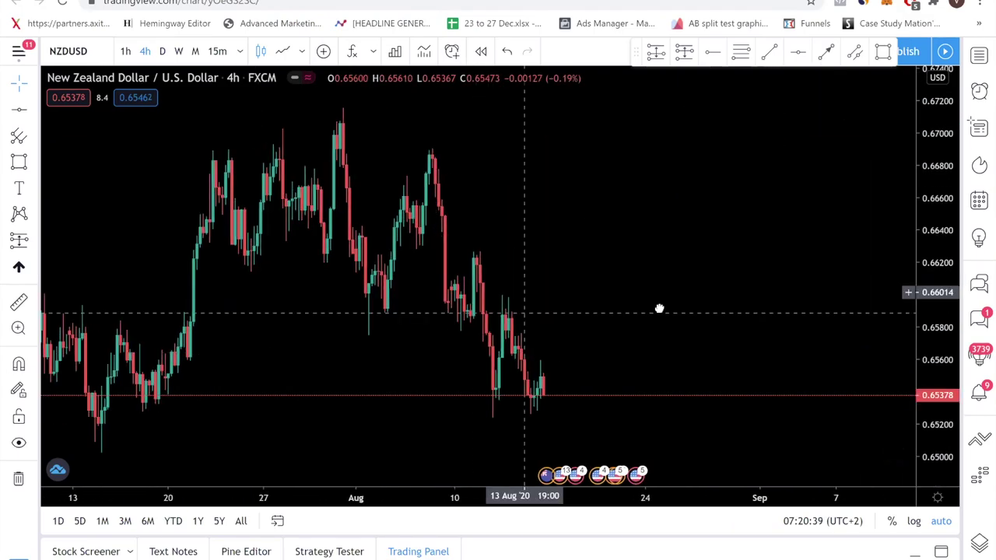
pyautogui.hscroll(-15, 658, 309)
pyautogui.hscroll(-15, 291, 411)
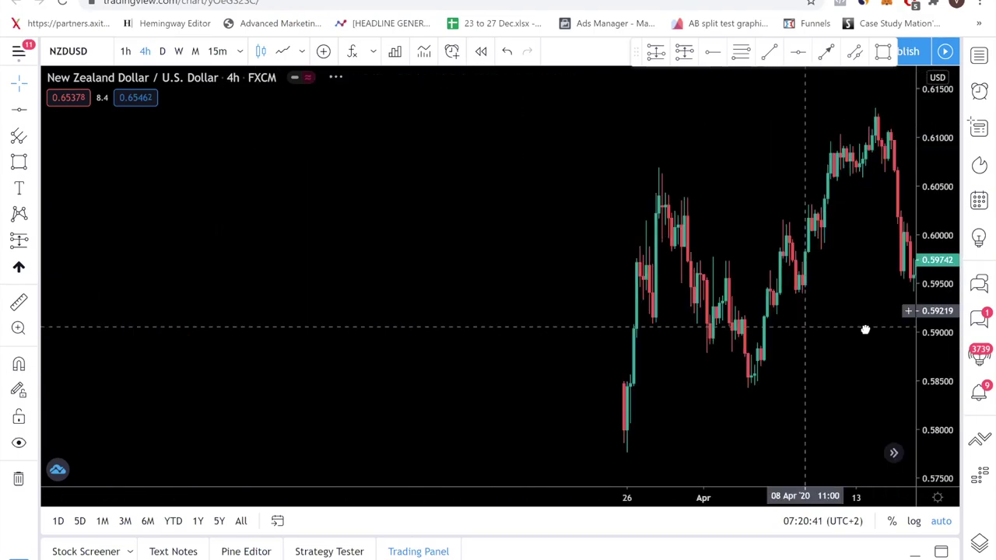
pyautogui.hscroll(-5, 712, 361)
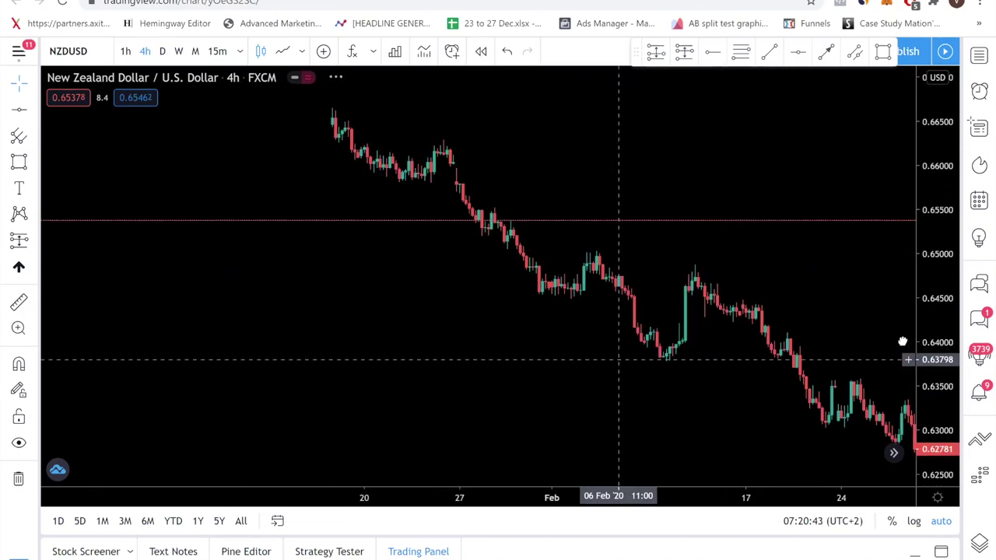
# Switch the chart back to the daily timeframe and locate the June 2019 demand zone with its up arrow.
pyautogui.click(162, 50)
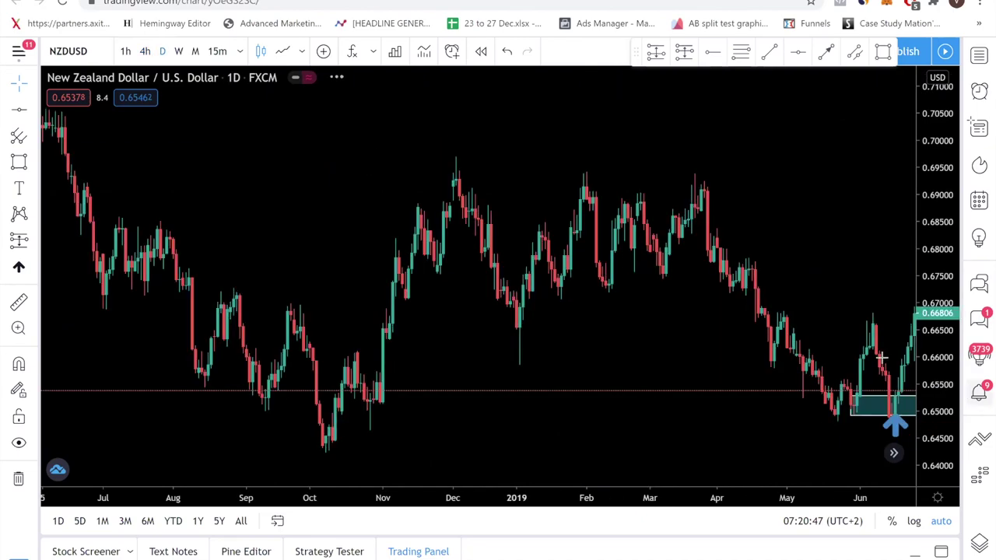
pyautogui.scroll(10, 622, 335)
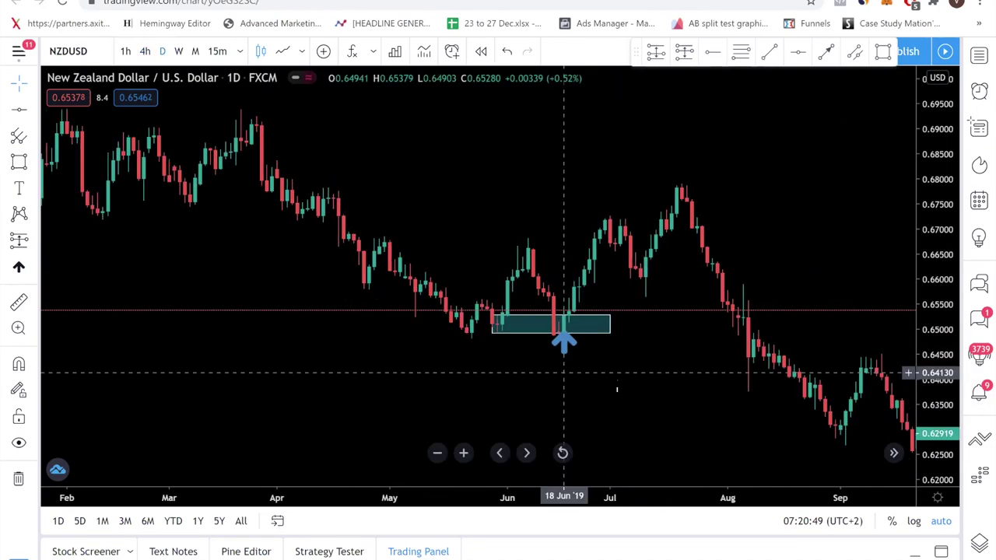
pyautogui.hscroll(-5, 811, 234)
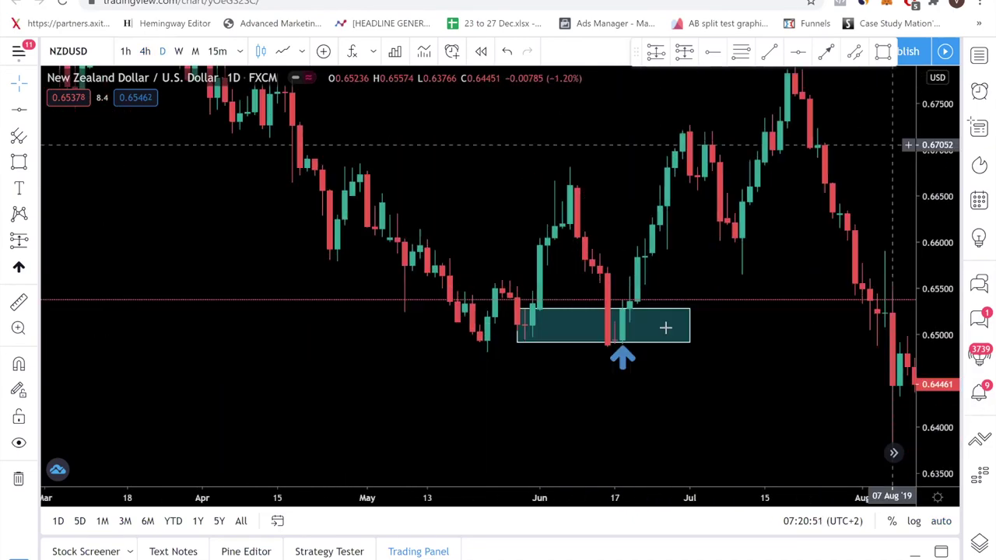